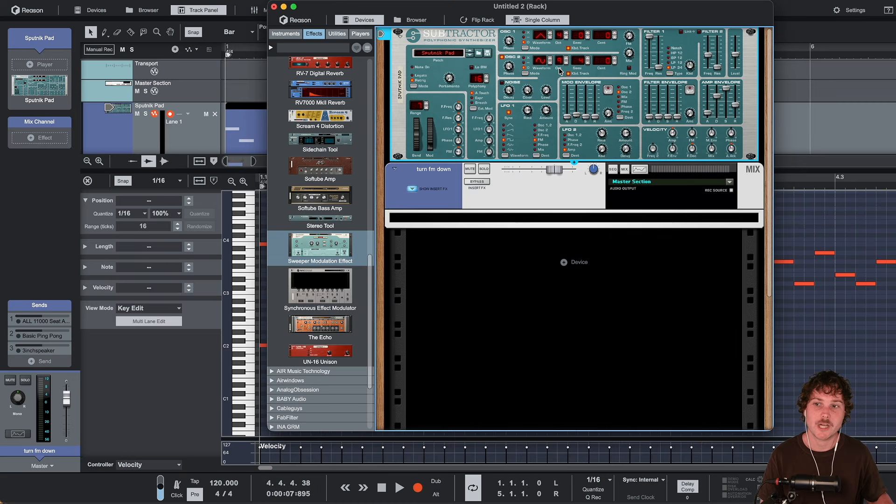
Close the rack and open the Sputnik Pad's patch browser, filtering it by the Keys category and the Lo-Fi tag.
left_click(275, 8)
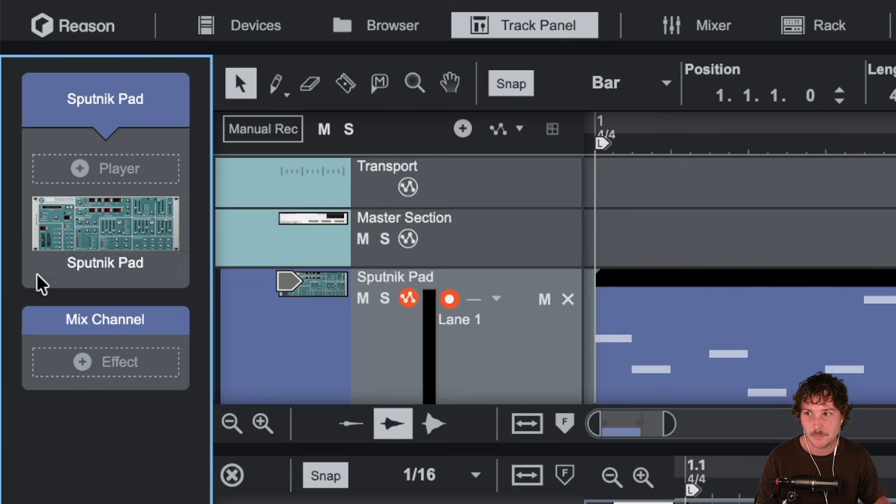
mouse_move(18, 105)
left_click(48, 265)
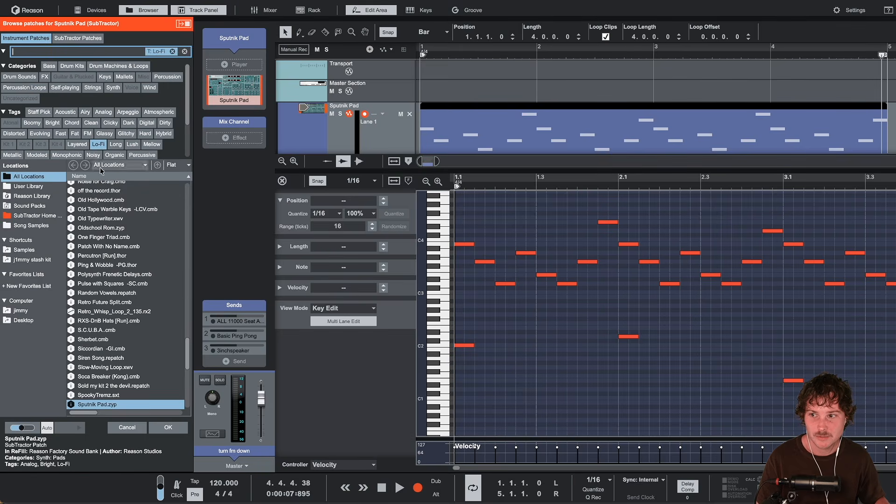
left_click(98, 144)
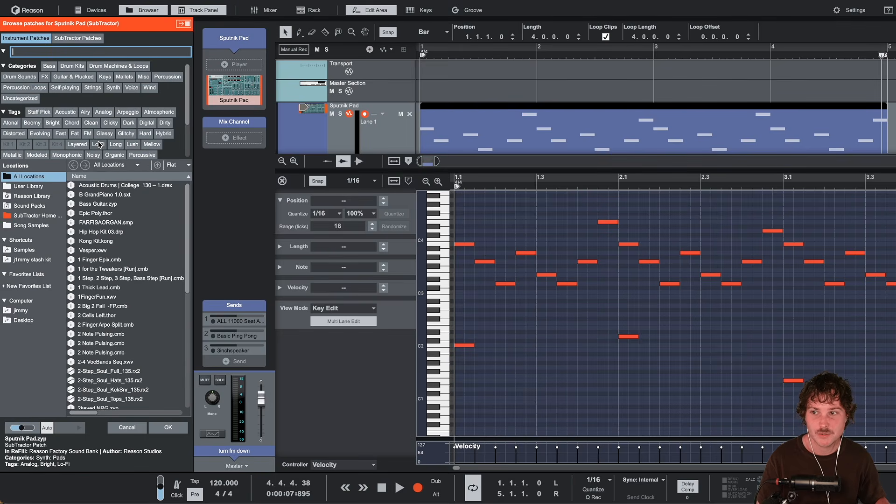
left_click(105, 77)
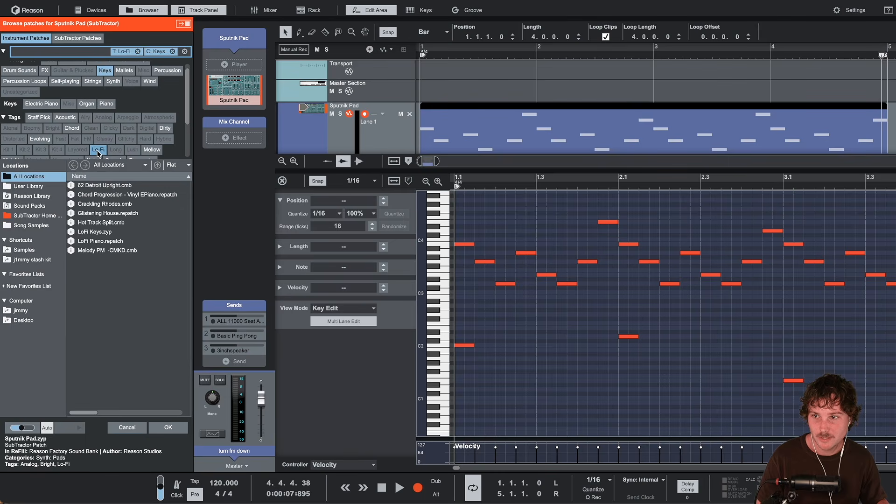
left_click(98, 150)
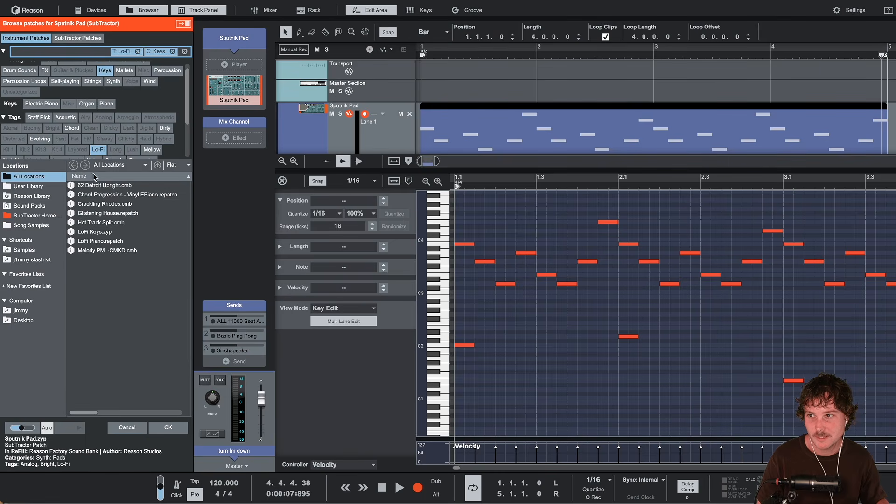
Compare the SubTractor-only patches with all instrument patches, and audition LoFi Keys, LoFi Piano and Melody PM during playback.
left_click(88, 42)
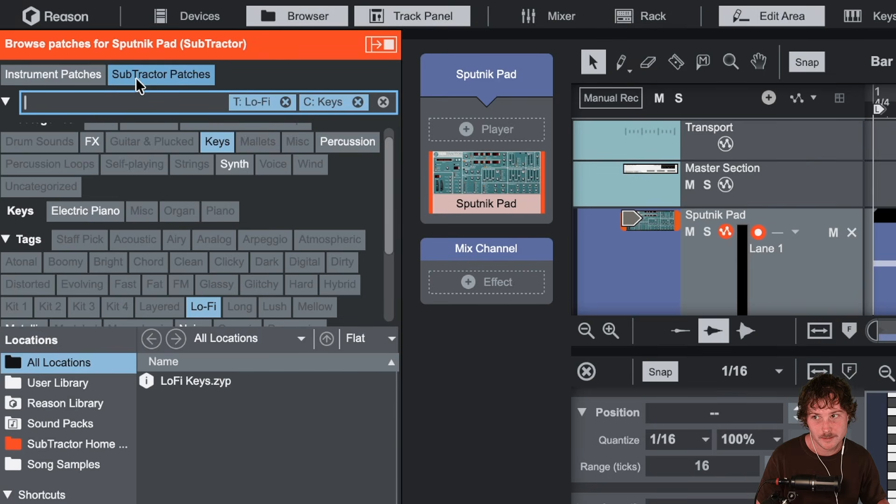
left_click(53, 79)
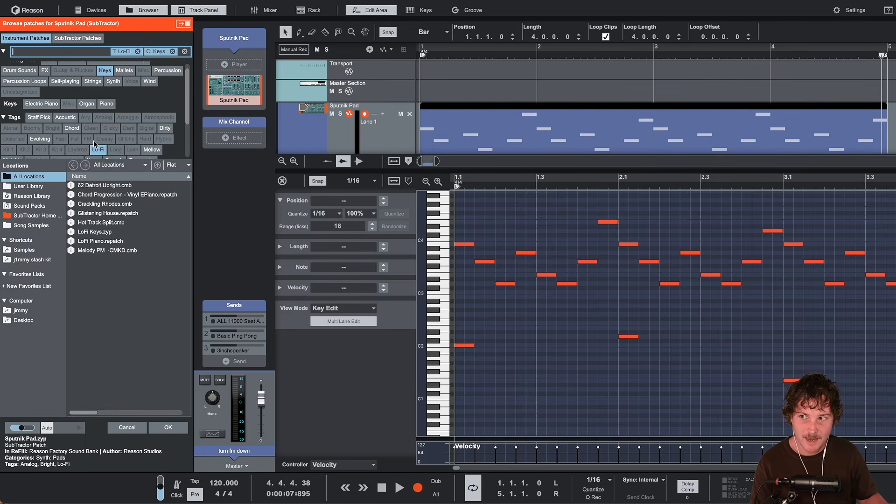
left_click(121, 231)
key("space")
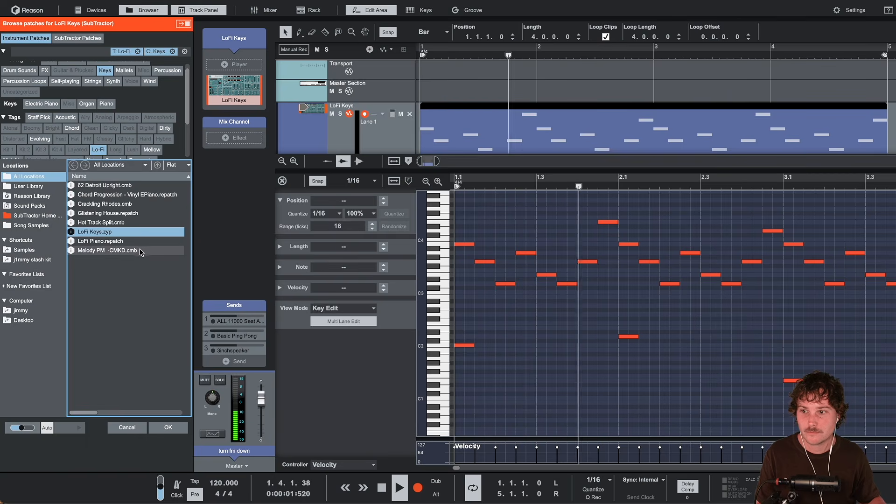
key("Down")
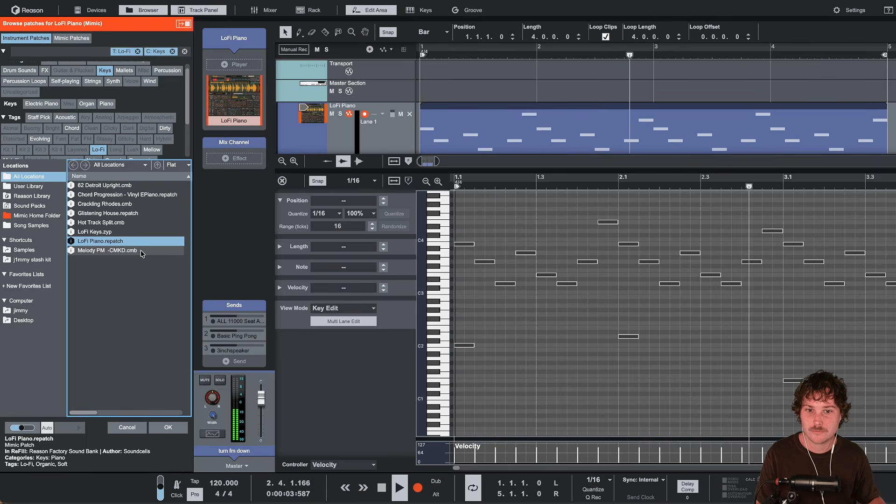
left_click(143, 254)
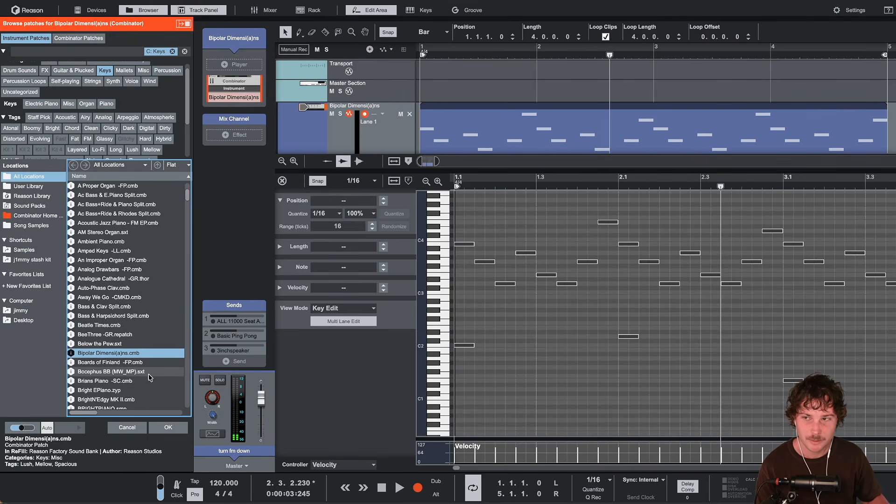
Hide the patch browser and the edit area, and open the rack with the Bipolar Dimensi(a)ns Combinator.
left_click(149, 11)
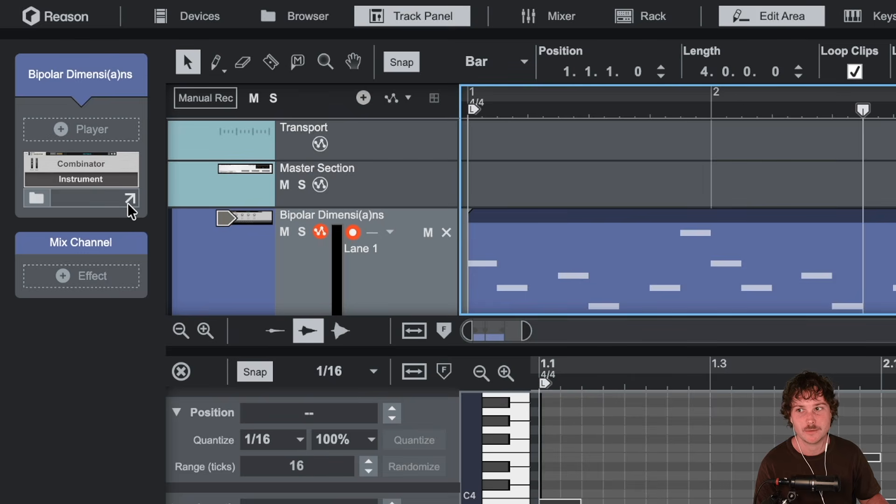
left_click(62, 97)
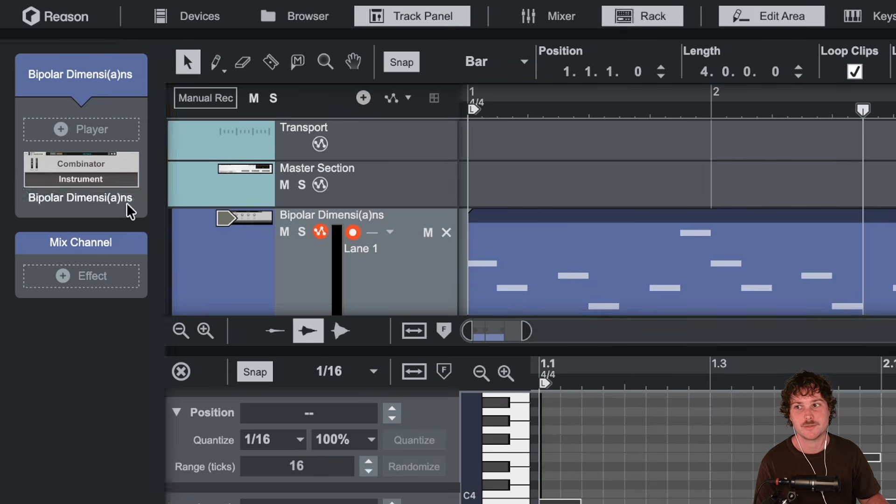
left_click(272, 7)
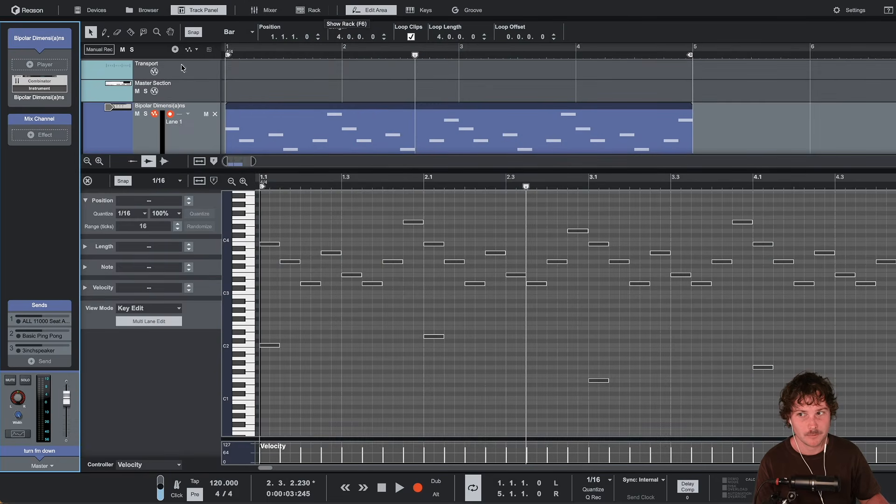
left_click(106, 118)
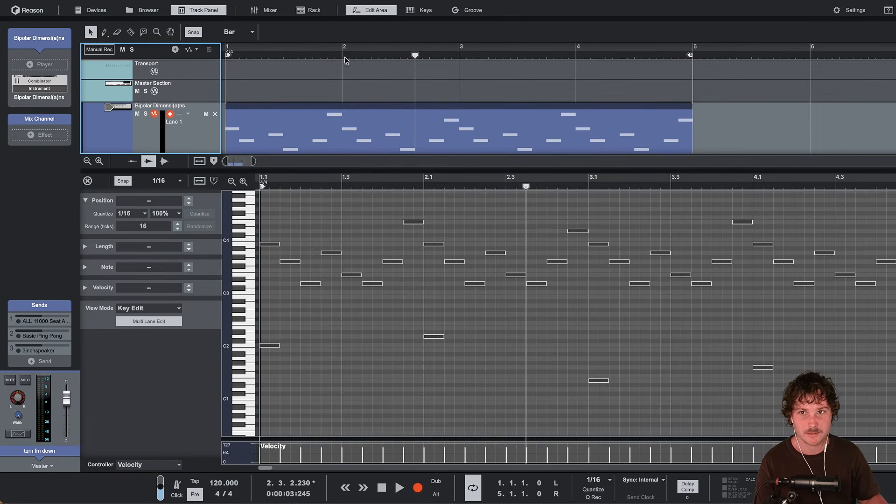
left_click(371, 10)
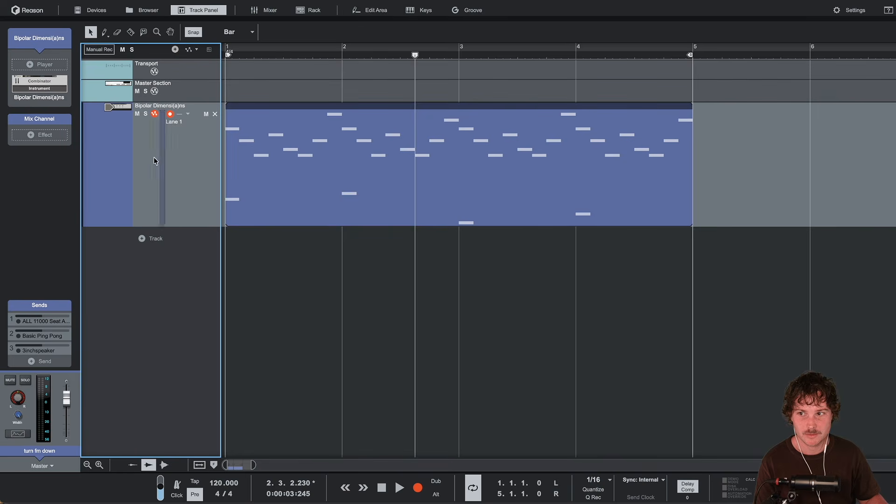
left_click(309, 10)
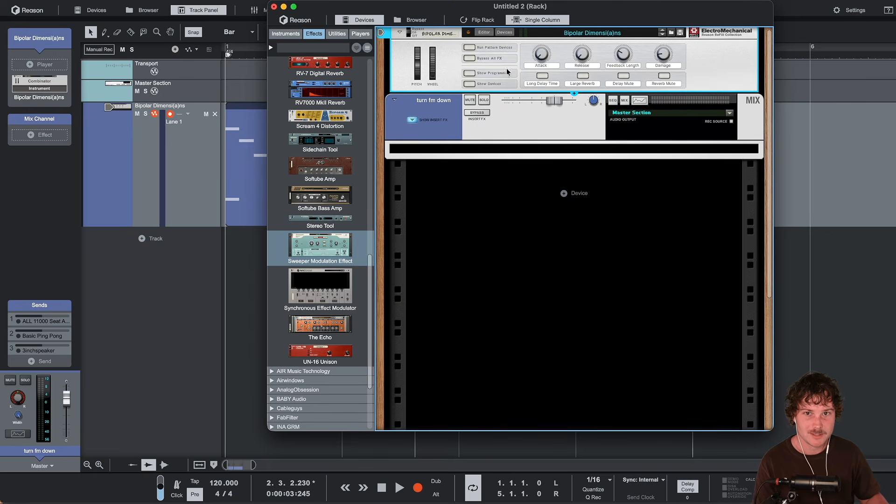
Show the devices inside the Bipolar Dimensi(a)ns Combinator and select its mixer.
left_click(505, 33)
scroll(691, 91, "down", 2)
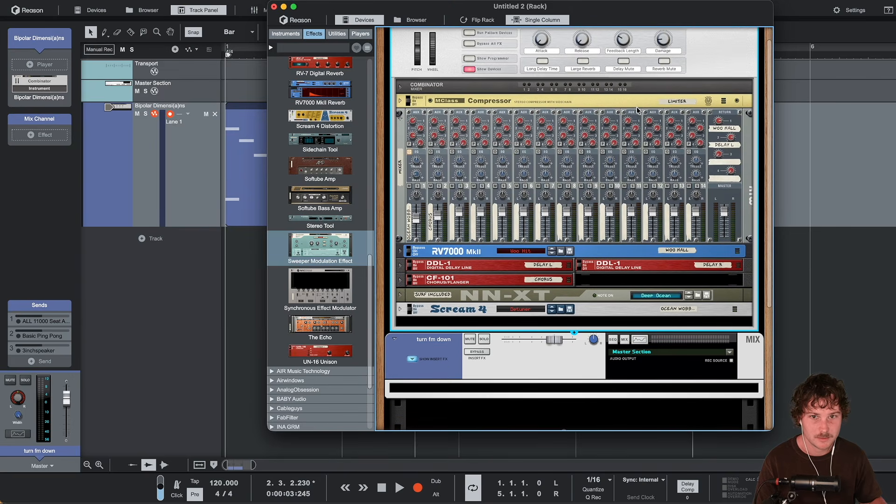
left_click(613, 100)
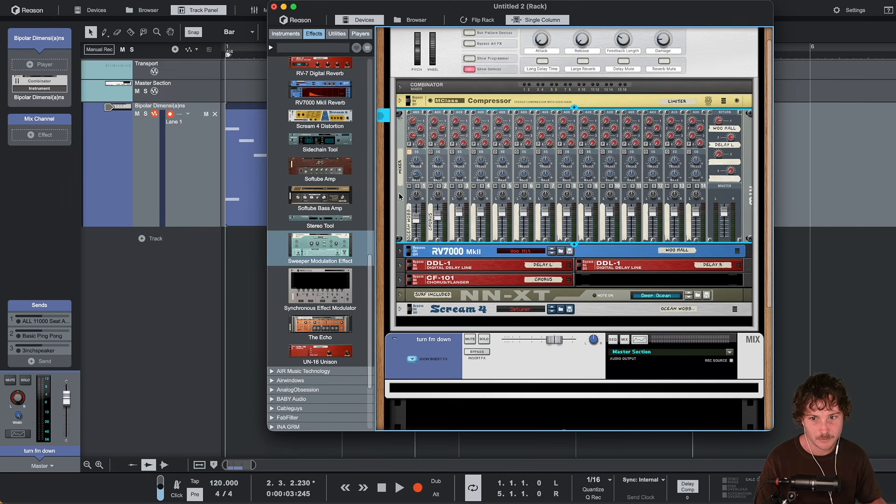
Unfold the NN-XT sampler inside the Combinator together with its Remote Editor.
scroll(399, 194, "down", 3)
scroll(441, 198, "up", 1)
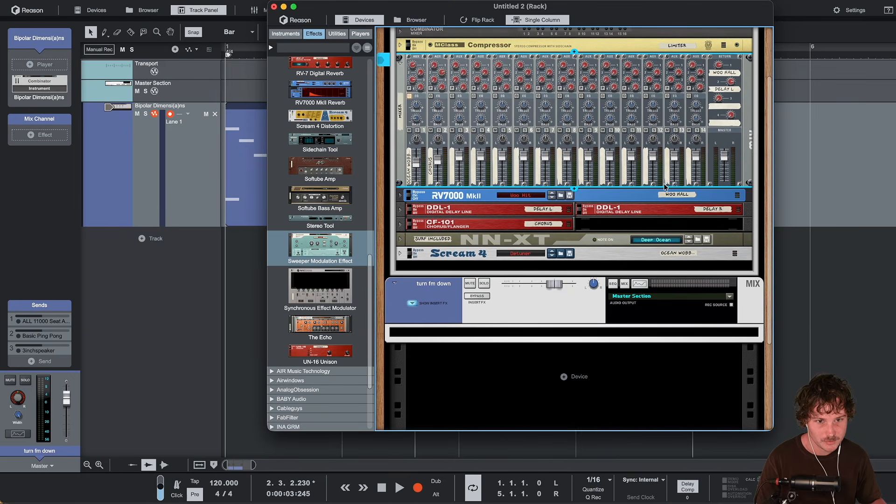
scroll(494, 238, "down", 1)
left_click(400, 223)
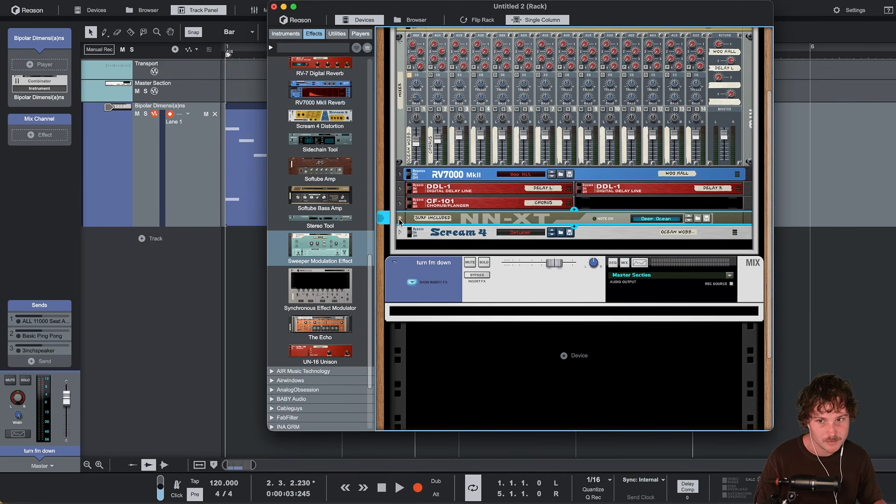
left_click(400, 219)
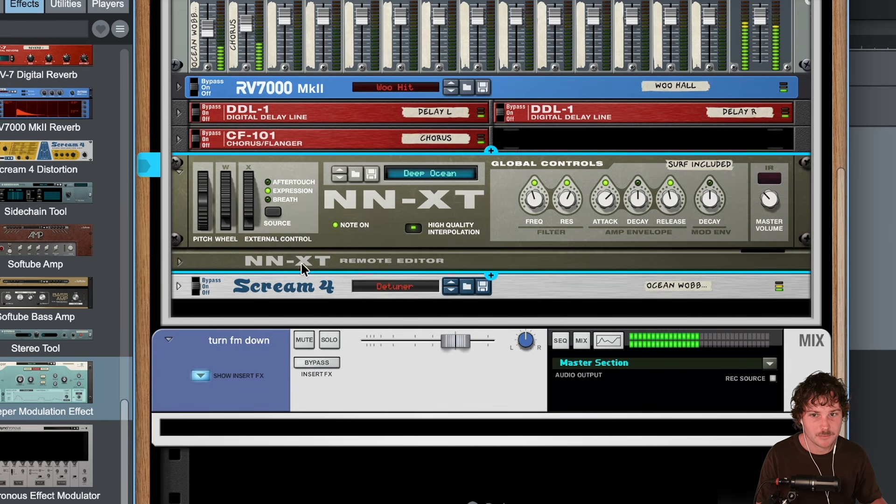
left_click(180, 262)
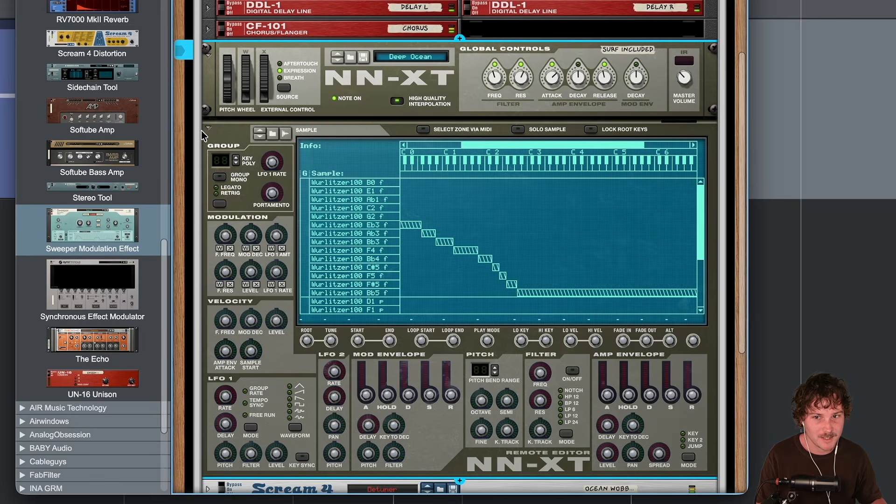
Adjust the global filter frequency on the NN-XT sampler.
scroll(220, 133, "down", 1)
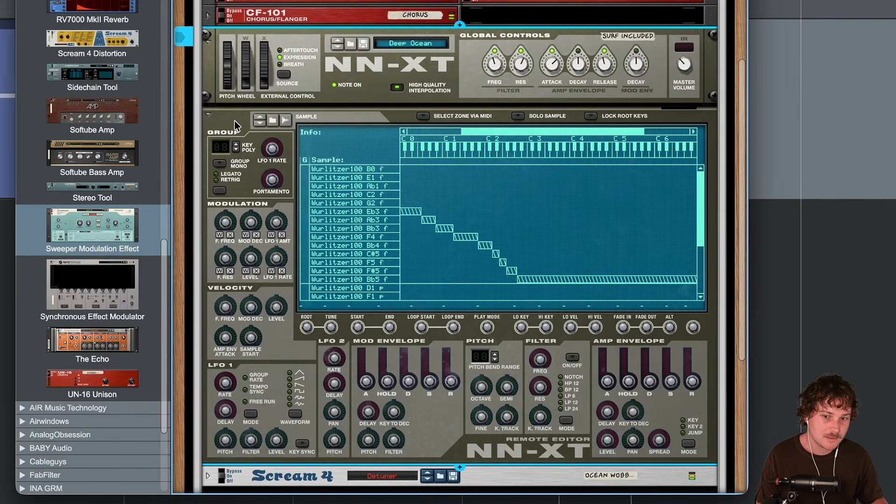
scroll(236, 122, "up", 1)
scroll(239, 121, "down", 3)
scroll(239, 121, "up", 3)
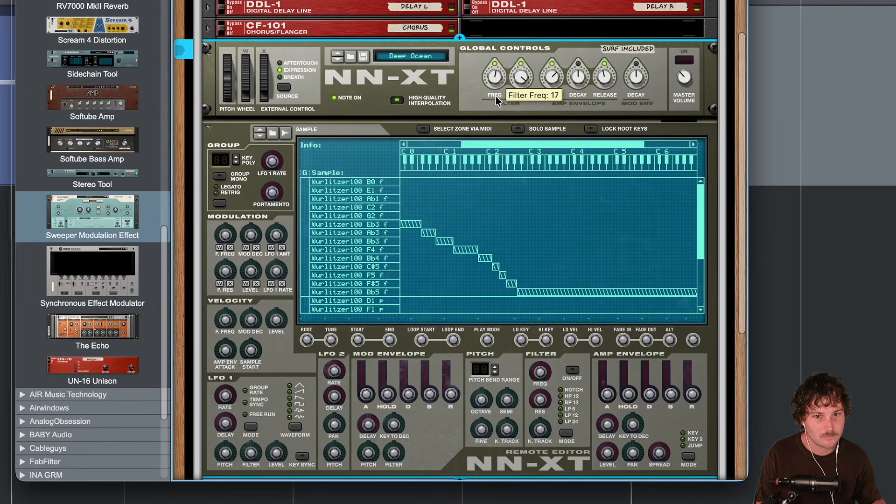
left_click_drag(496, 96, 516, 93)
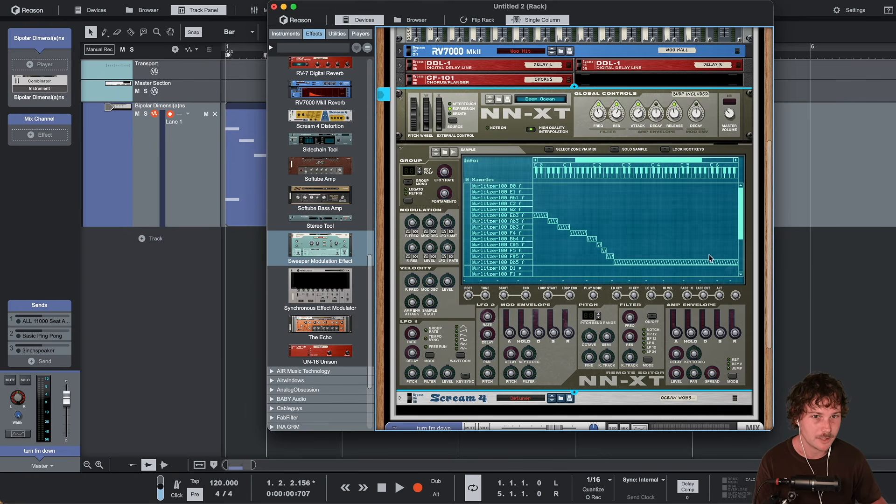
Fold the NN-XT's Remote Editor and hide the Combinator's internal devices.
left_click(400, 148)
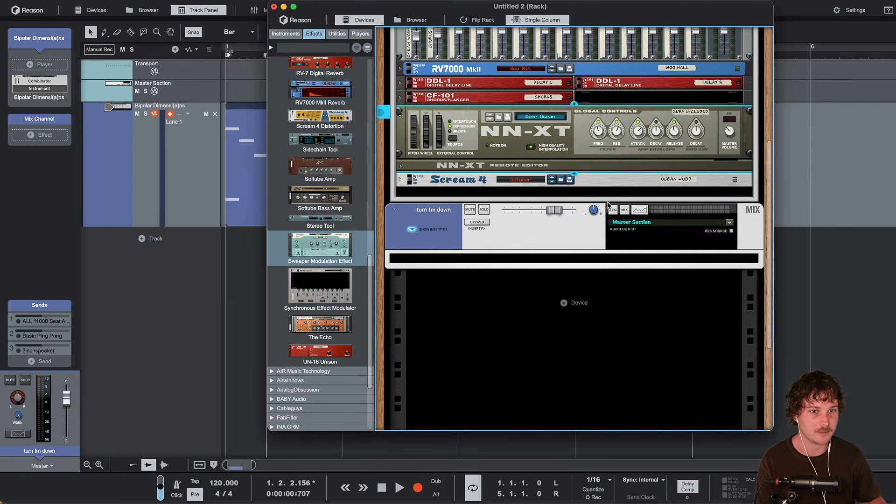
scroll(653, 198, "up", 5)
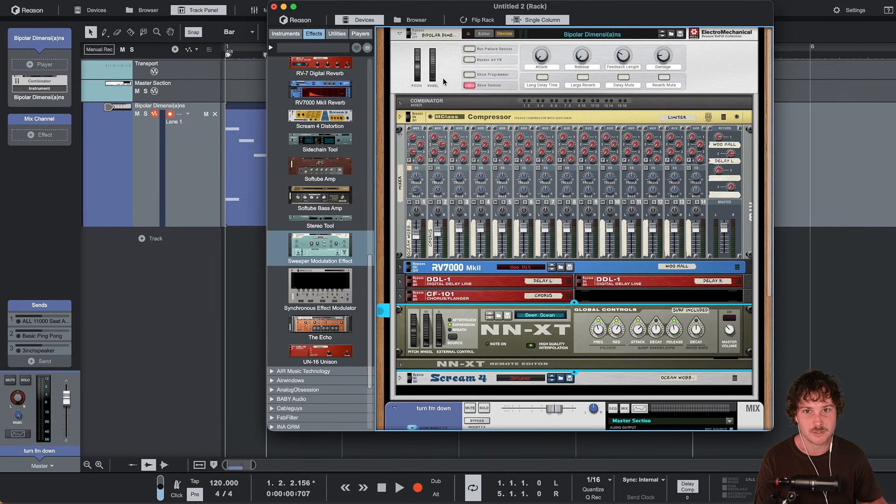
left_click(504, 34)
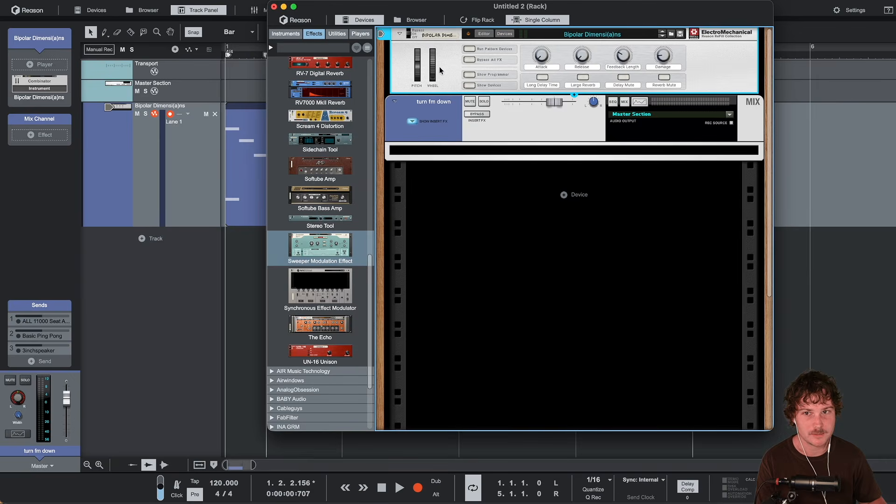
Add a Ripley Space Delay effect between the Bipolar Dimensi(a)ns Combinator and its mix channel.
scroll(326, 280, "up", 10)
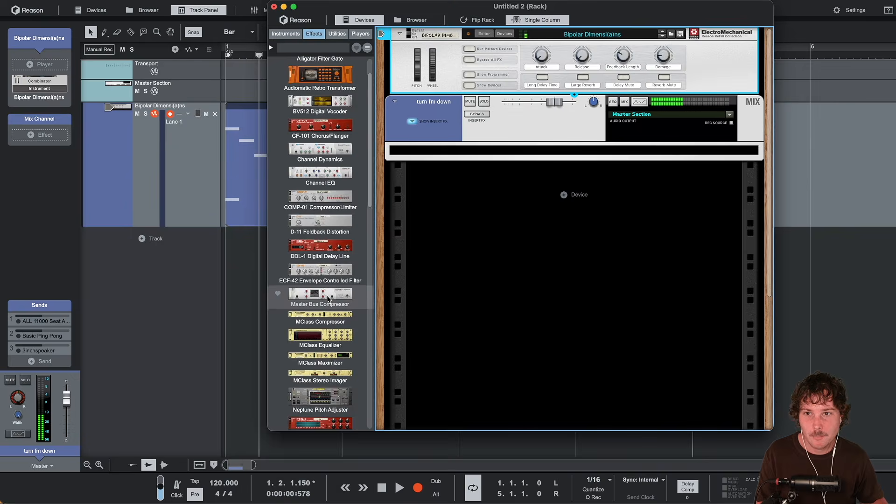
scroll(328, 299, "down", 2)
scroll(328, 300, "down", 4)
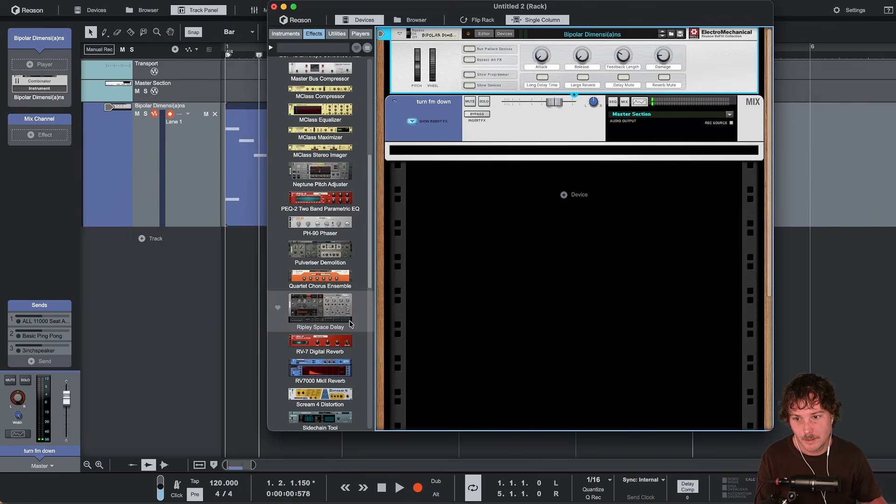
left_click_drag(313, 332, 406, 149)
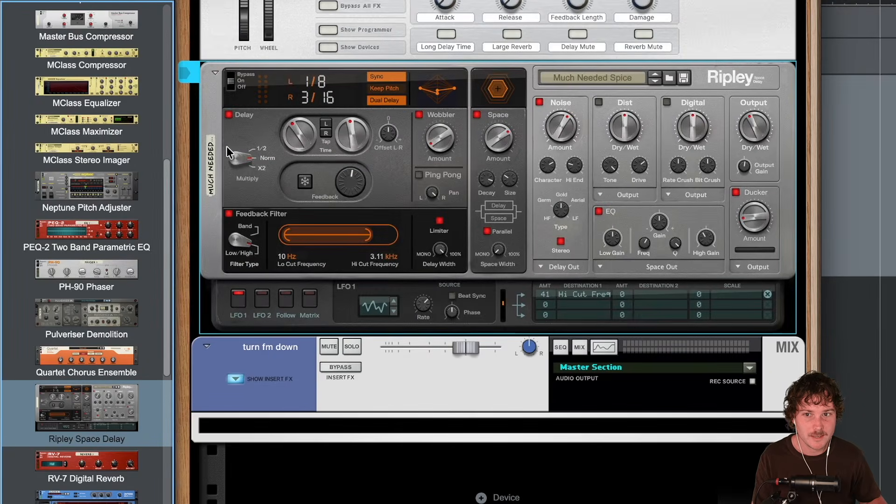
Lower the Ducker amount on the Ripley Space Delay.
left_click(751, 102)
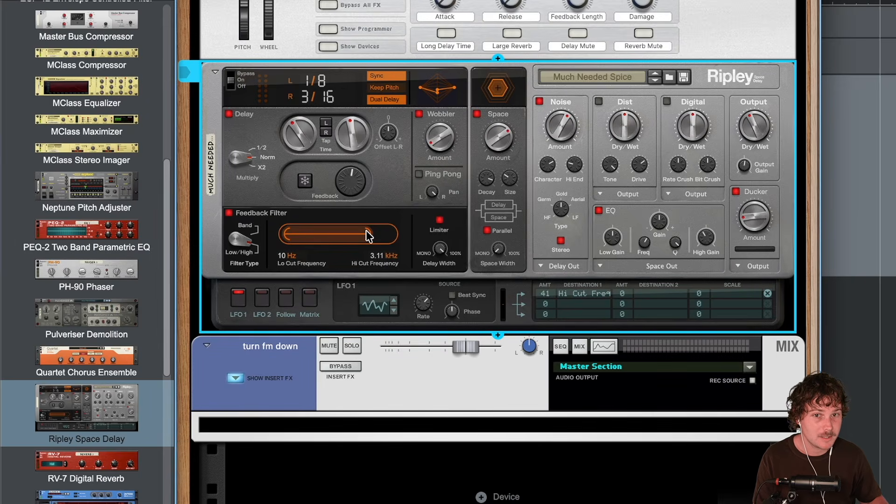
scroll(375, 238, "down", 1)
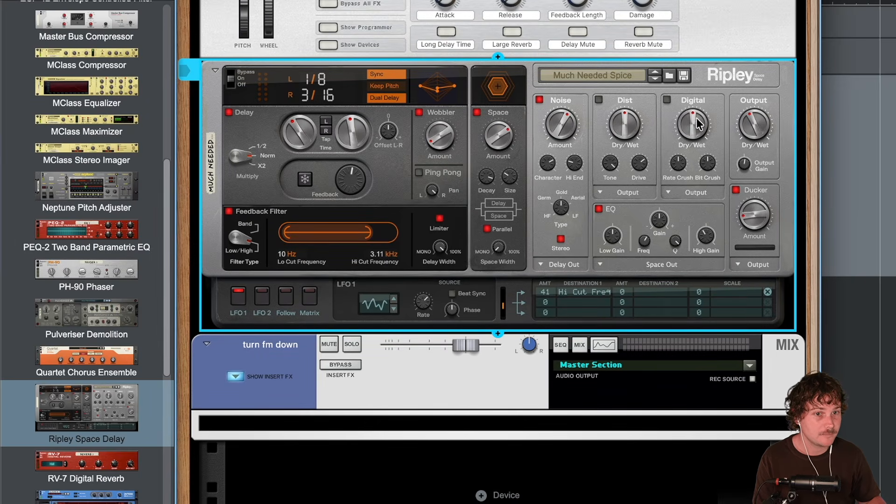
left_click_drag(750, 216, 757, 227)
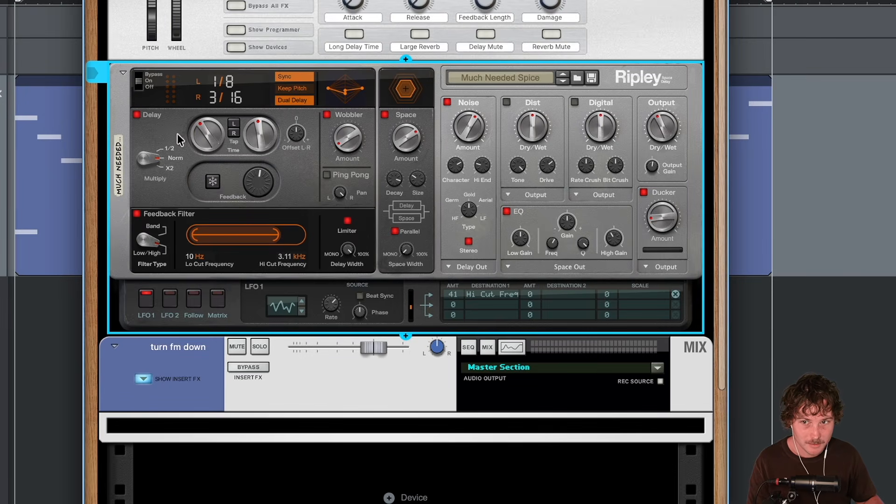
mouse_move(206, 143)
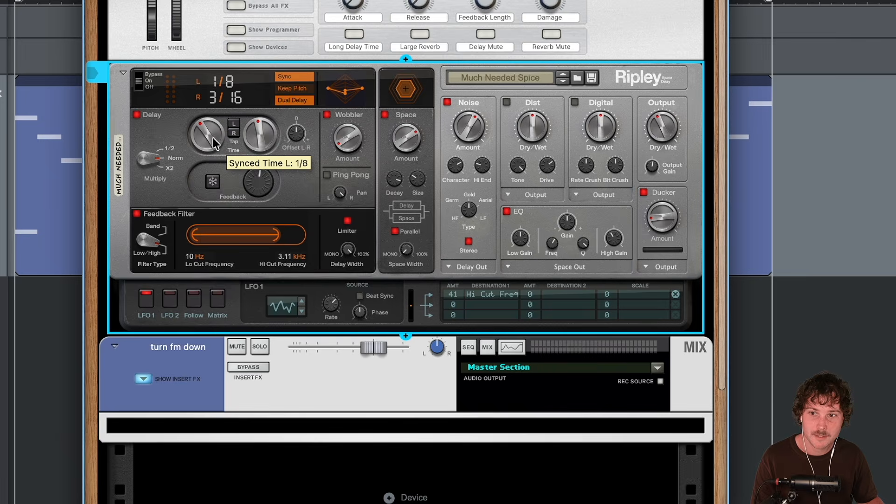
Set both synced delay times on the Ripley to 1/4, adjust its output dry/wet balance and close the rack window.
left_click_drag(212, 137, 260, 123)
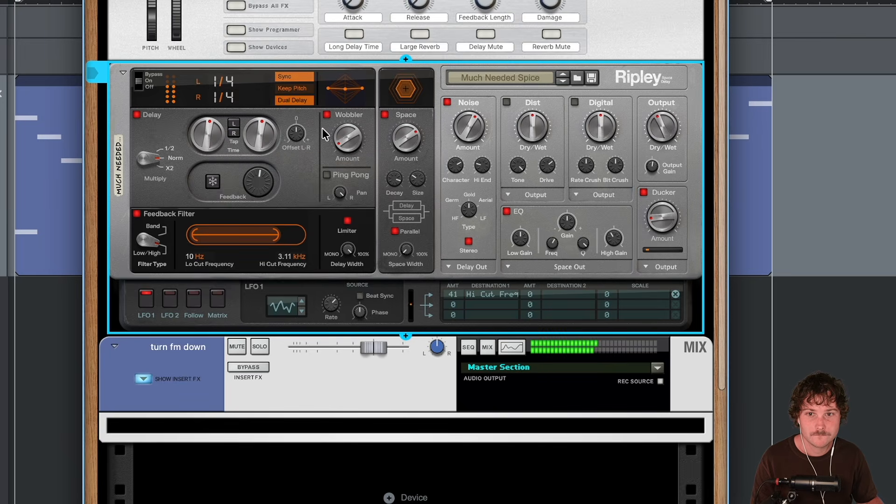
left_click_drag(654, 141, 654, 138)
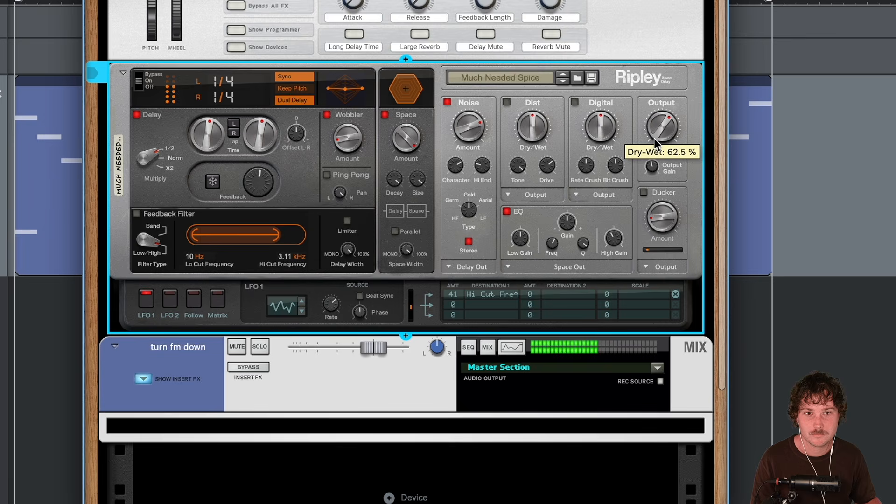
left_click_drag(654, 138, 653, 138)
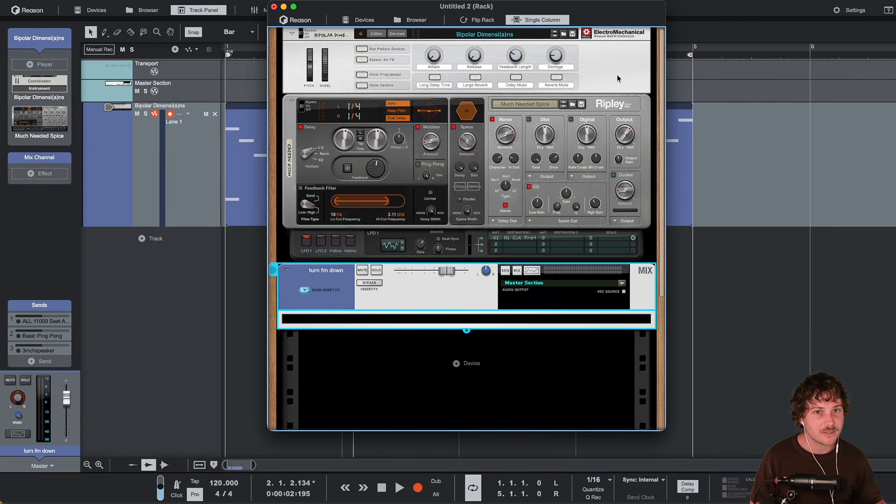
key("super+w")
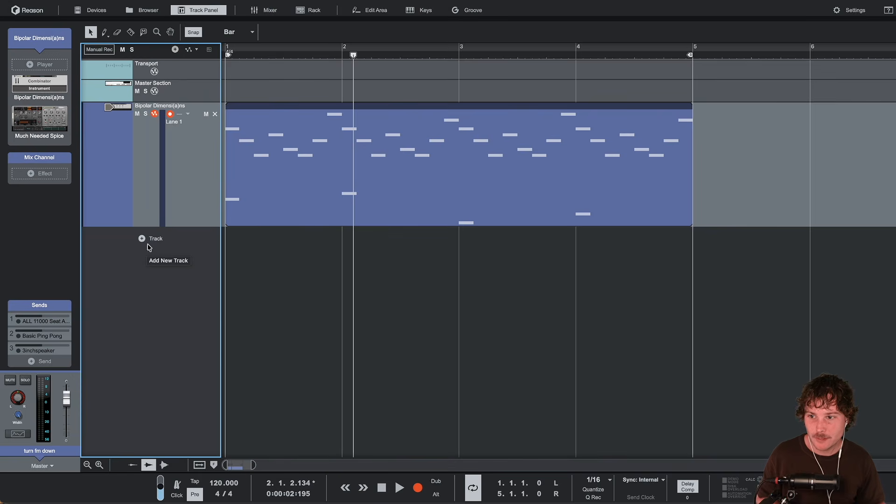
Start adding an instrument track and filter the instrument patches to the Keys and Mallets categories with the Bells & Vibes subcategory.
left_click(141, 239)
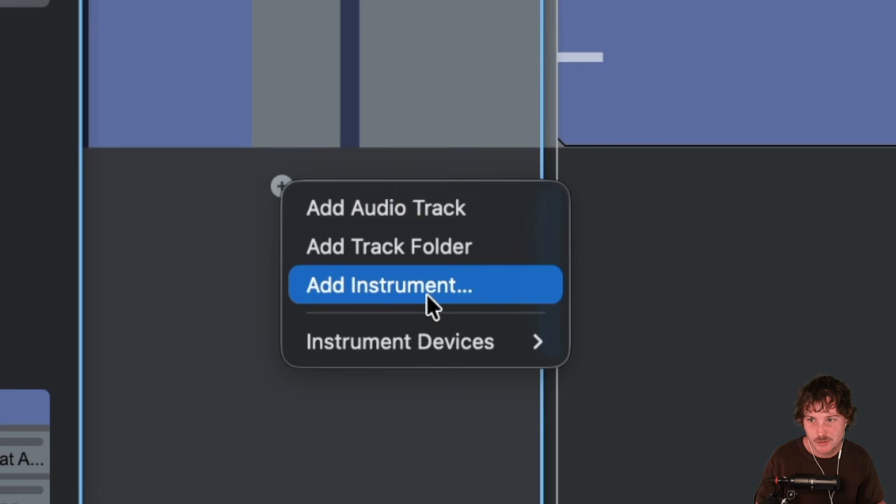
left_click(186, 270)
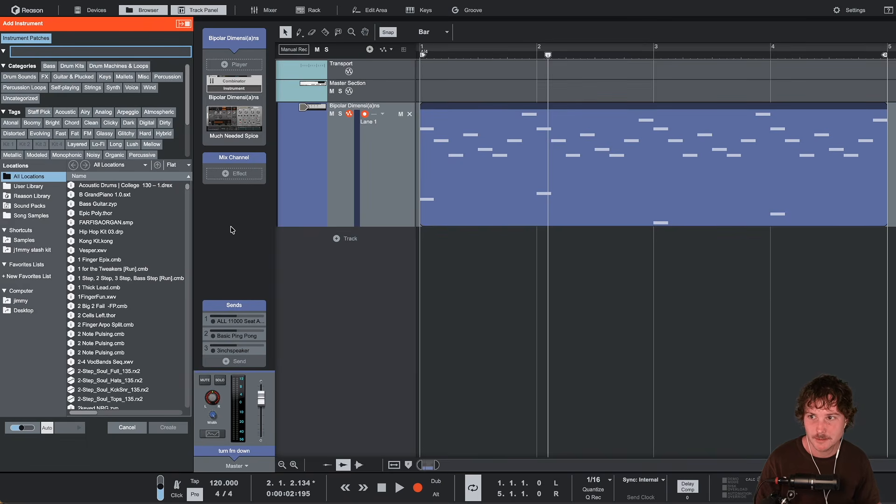
left_click(105, 76)
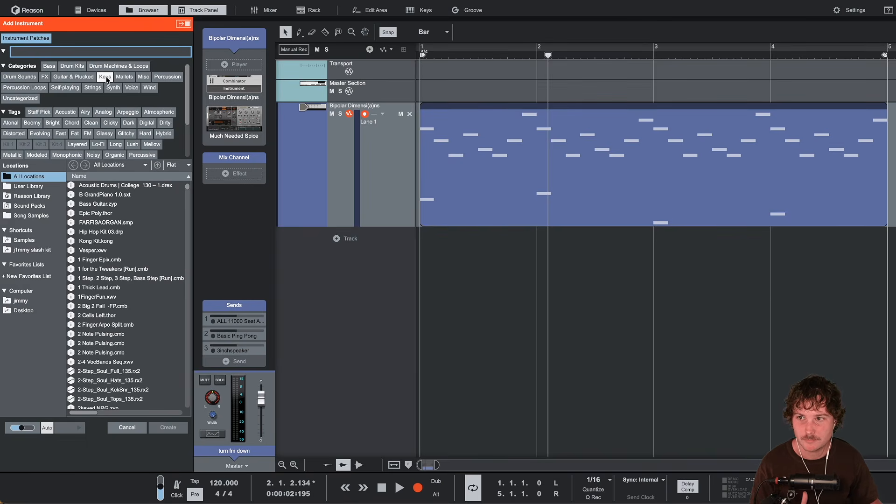
left_click(125, 76)
scroll(56, 107, "down", 1)
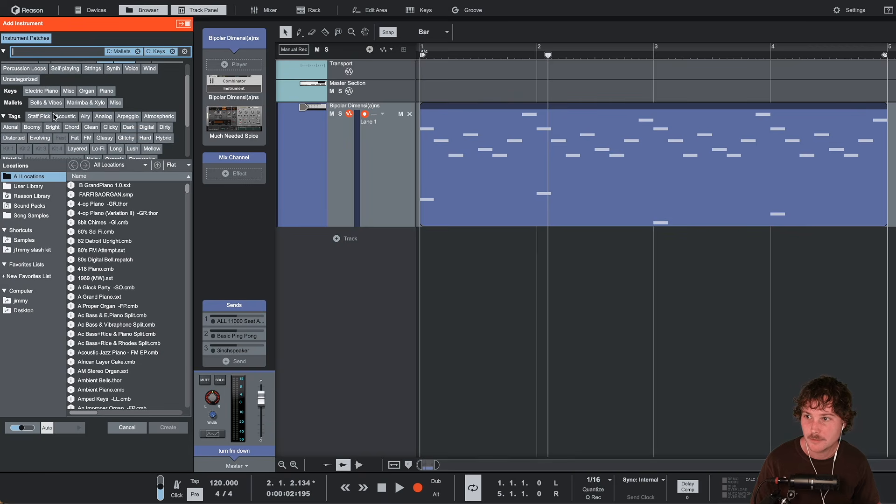
left_click(55, 103)
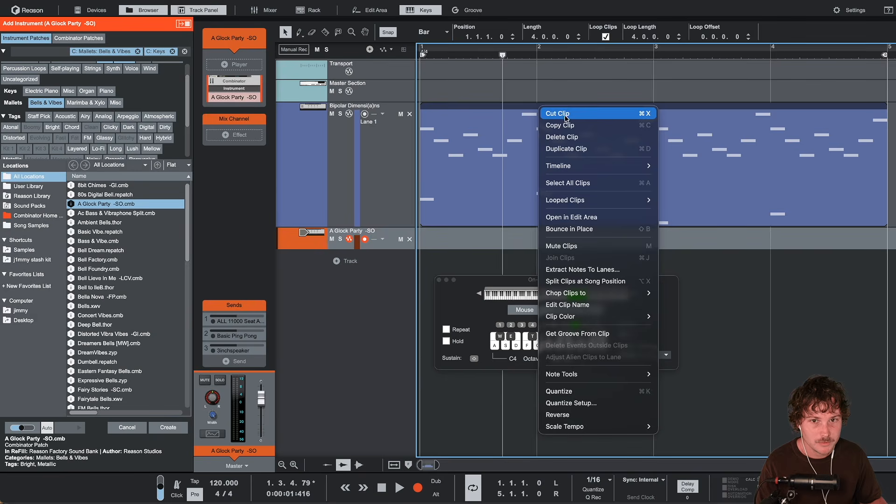
Copy the Bipolar Dimensi(a)ns note clip onto the new instrument track, starting at bar 1.
left_click(448, 87)
right_click(422, 241)
left_click(439, 245)
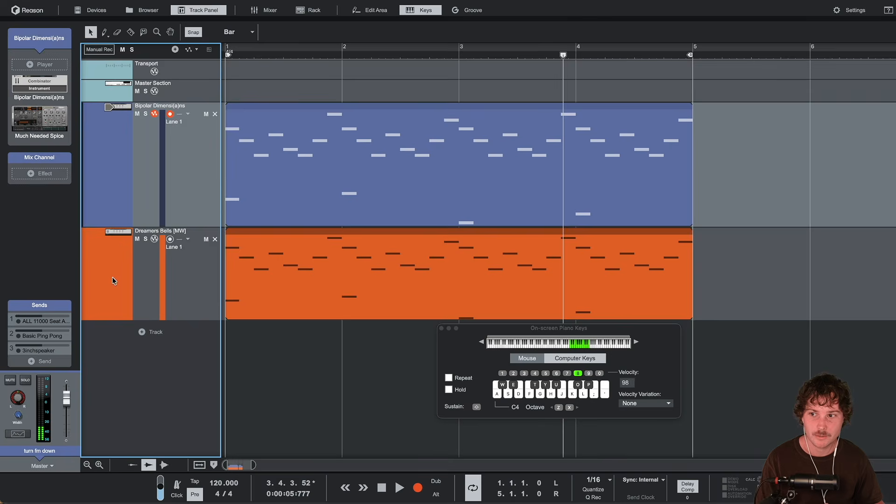
Play the Bipolar Dimensi(a)ns and Dreamers Bells [MW] tracks together and slightly lower the Bipolar Dimensi(a)ns channel fader.
left_click(114, 278)
left_click(102, 222)
left_click(105, 273)
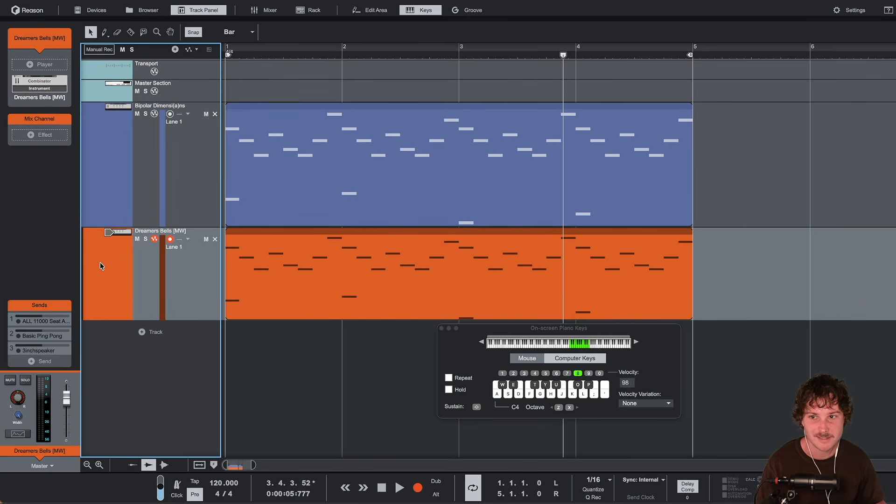
left_click(179, 159)
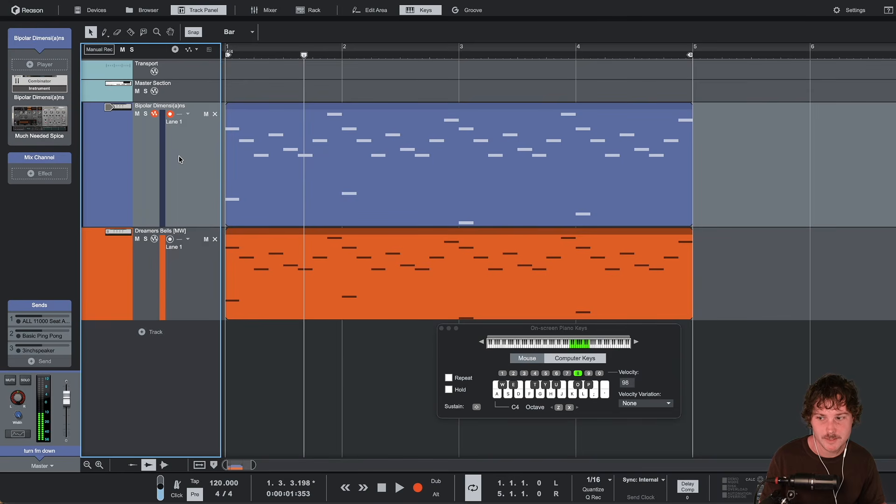
key("space")
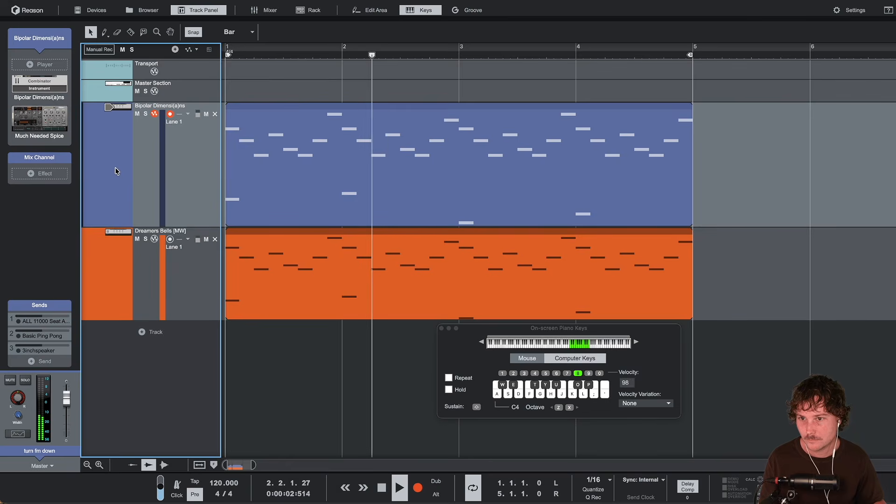
left_click(120, 297)
left_click(100, 210)
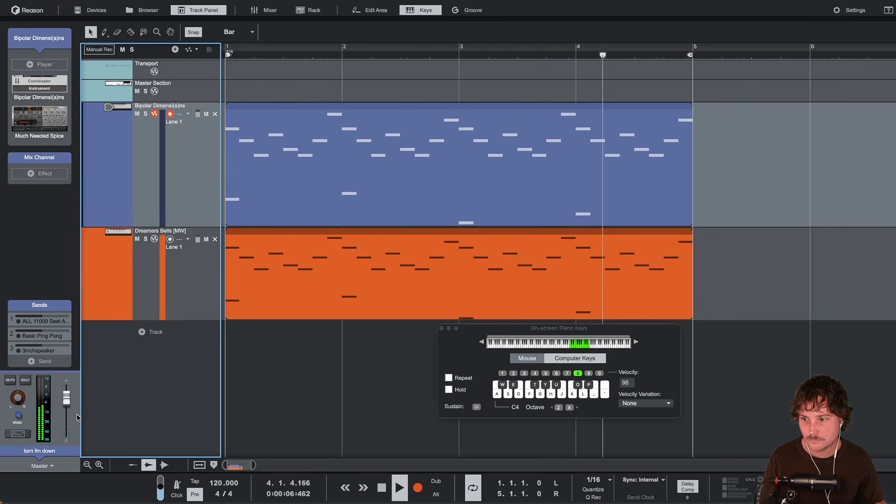
left_click_drag(68, 403, 68, 409)
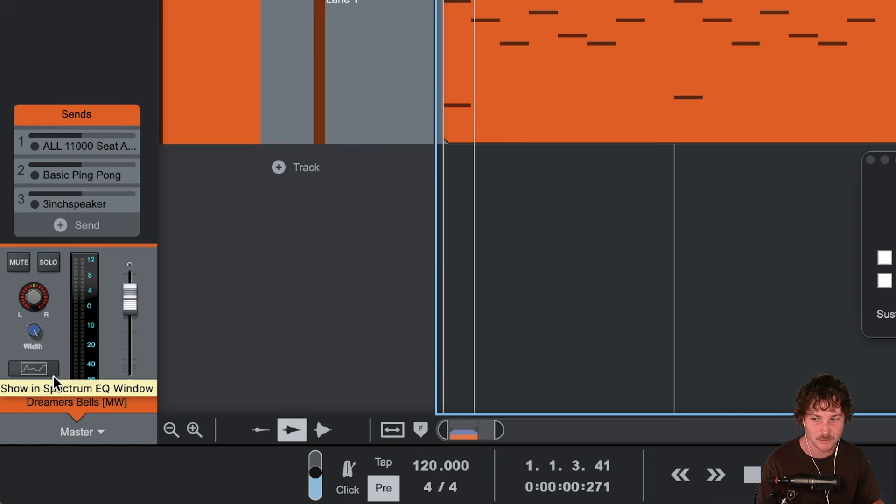
Open the Spectrum EQ for the Dreamers Bells [MW] channel and enable its low pass and high pass filters, leaving the EQ bands off.
left_click(24, 435)
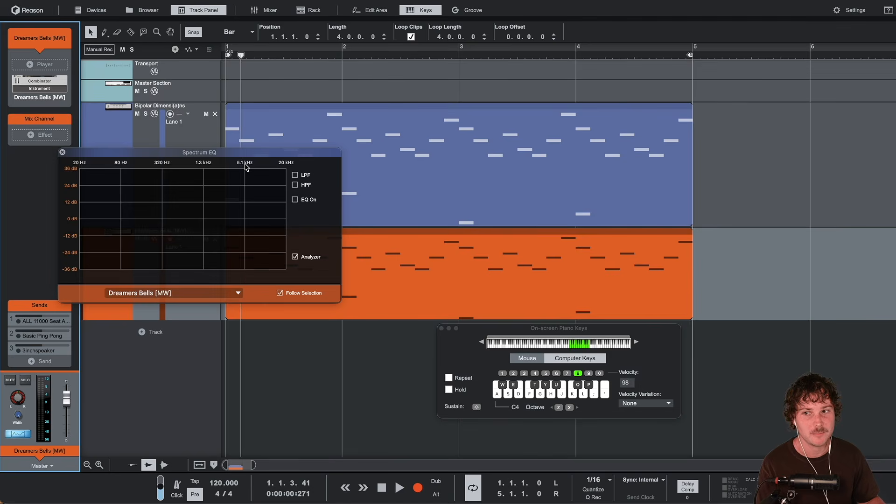
left_click_drag(246, 154, 273, 145)
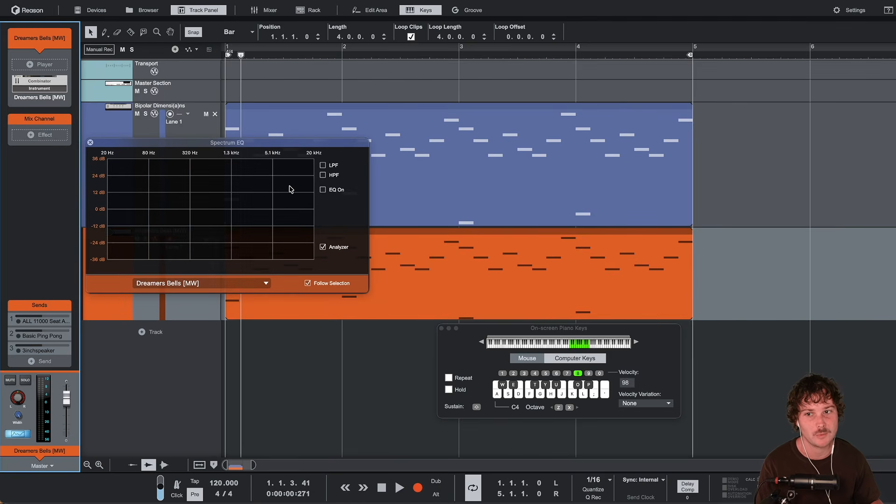
left_click(324, 166)
left_click(324, 175)
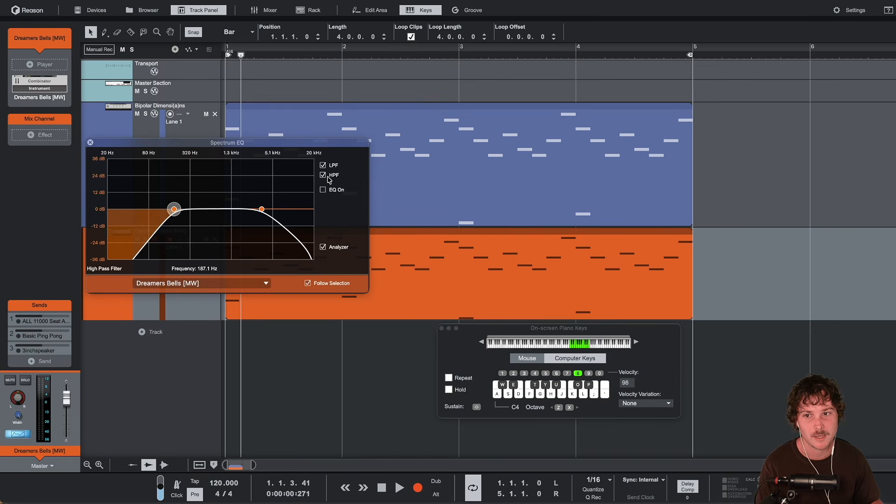
left_click(323, 189)
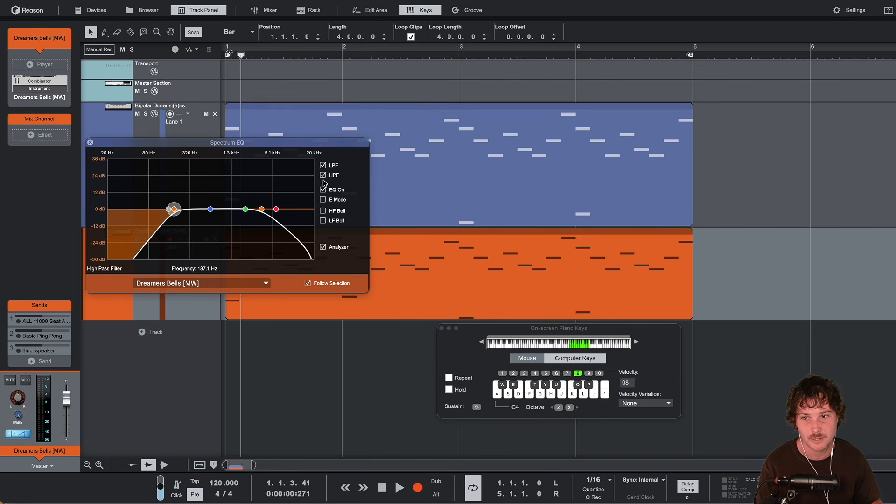
left_click(323, 190)
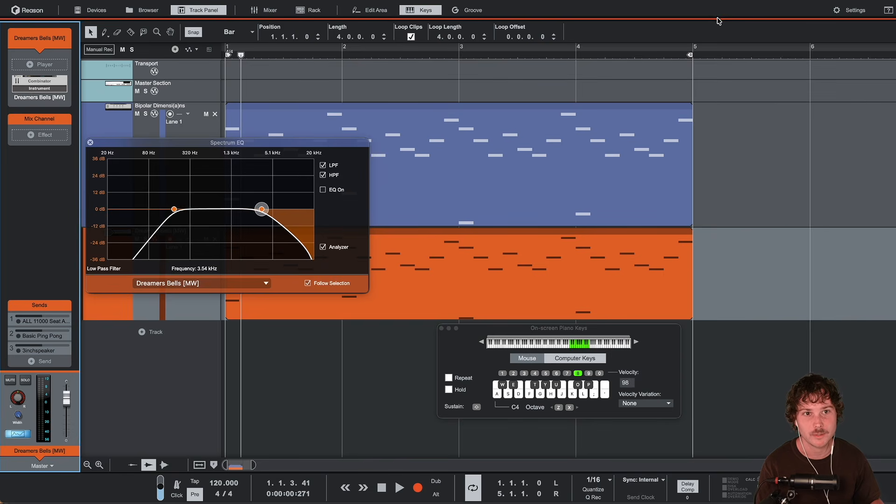
Check the channel strips in the mixer and adjust the low pass filter on Dreamers Bells [MW] during playback.
key("F5")
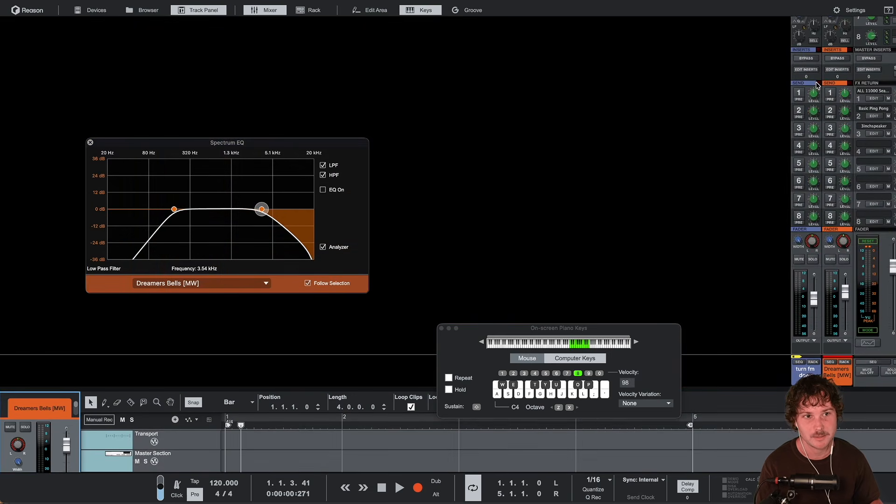
key("F5")
key("space")
mouse_move(261, 196)
left_mouse_down()
mouse_move(213, 199)
mouse_move(251, 188)
left_mouse_up()
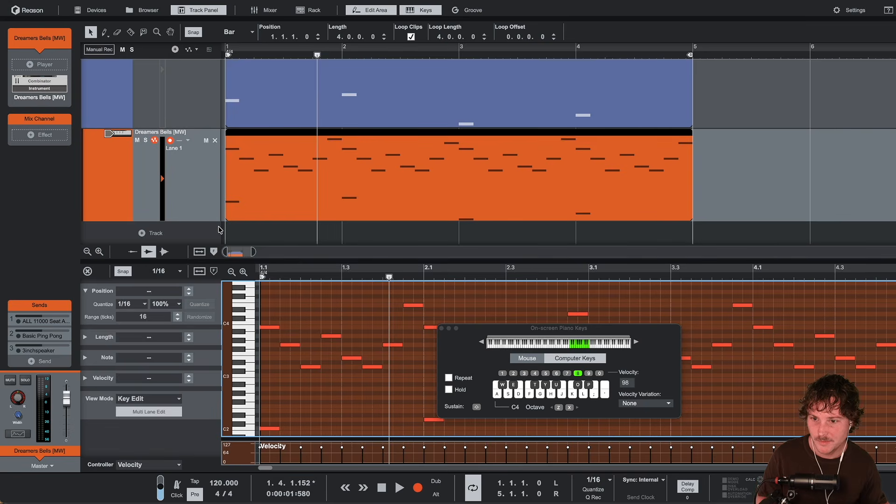
Bounce the Dreamers Bells [MW] note clip in place to an audio track.
right_click(252, 199)
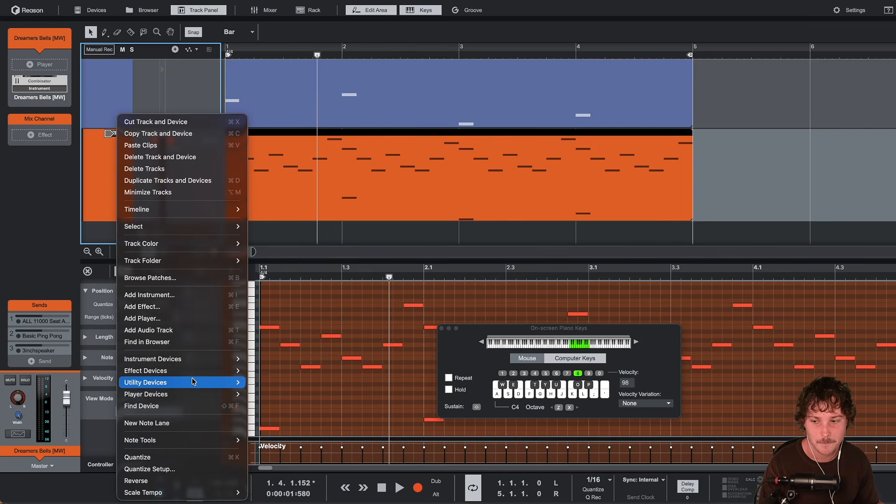
right_click(287, 134)
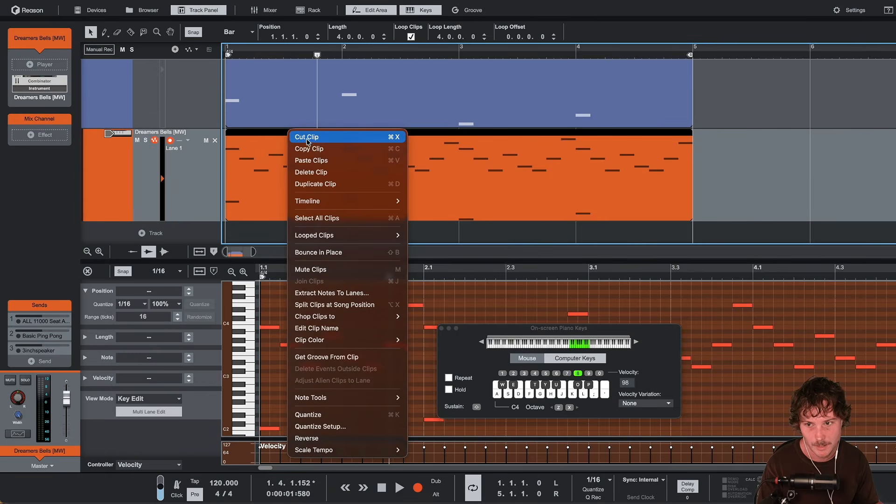
left_click(330, 253)
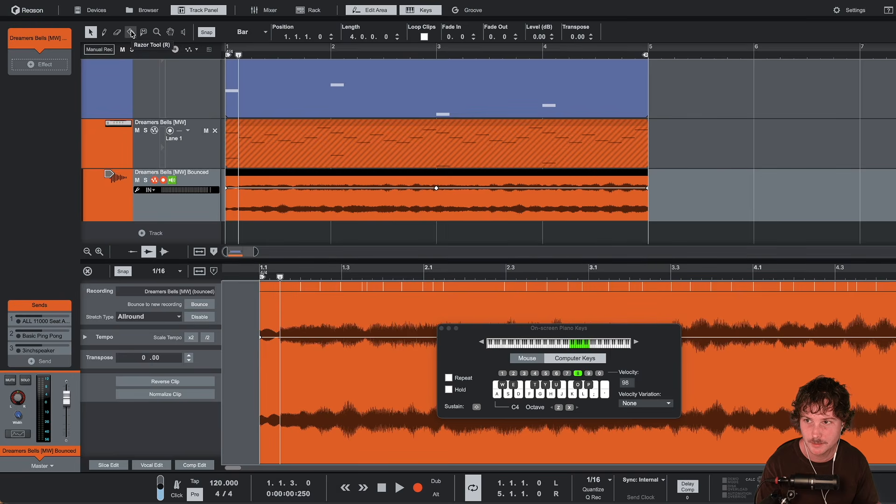
Split the bounced Dreamers Bells [MW] audio clip at bars 2, 3 and 4 with the Razor tool.
key("space")
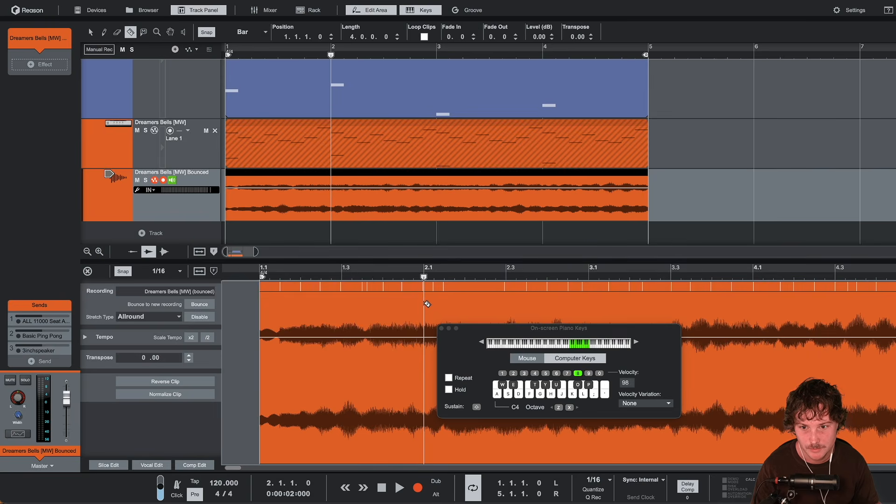
left_click(427, 304)
key("q")
Select the four one-bar audio clips on the bounced track and reverse them.
left_click(409, 174, "shift")
left_click(475, 175, "shift")
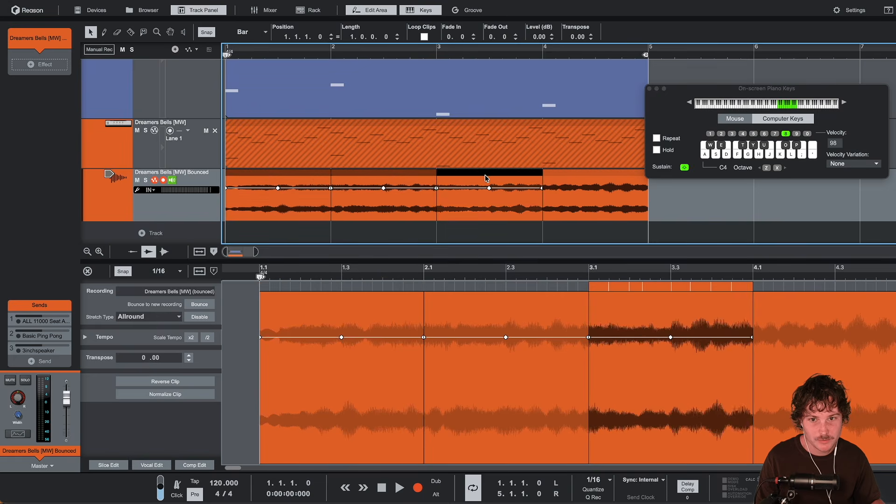
left_click(571, 174, "shift")
right_click(572, 174)
left_click(605, 481)
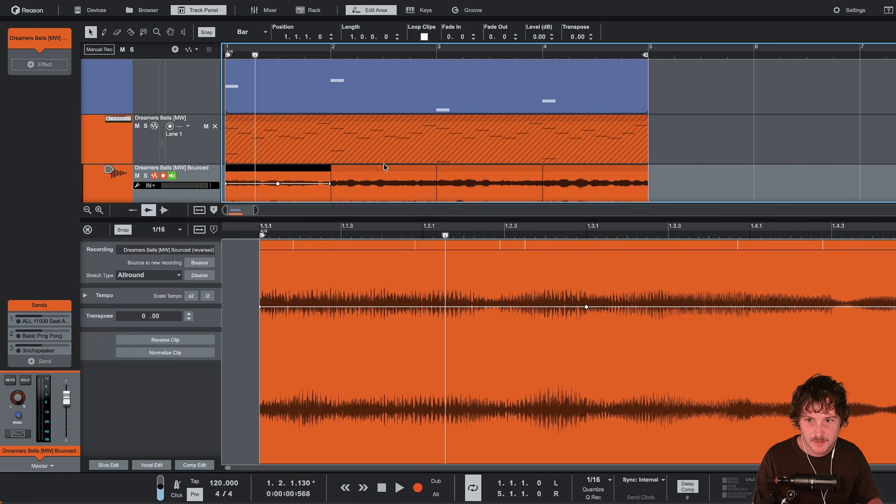
Give the first reversed clip a 31-tick fade-in and a 20-tick fade-out, with snap turned off in the edit area.
scroll(386, 166, "down", 3)
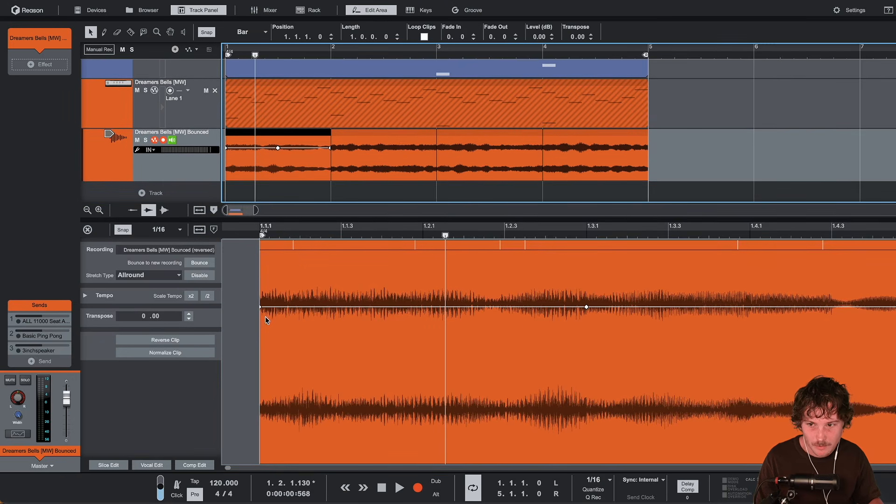
left_click_drag(261, 307, 288, 311)
left_click(118, 230)
left_click_drag(895, 307, 893, 307)
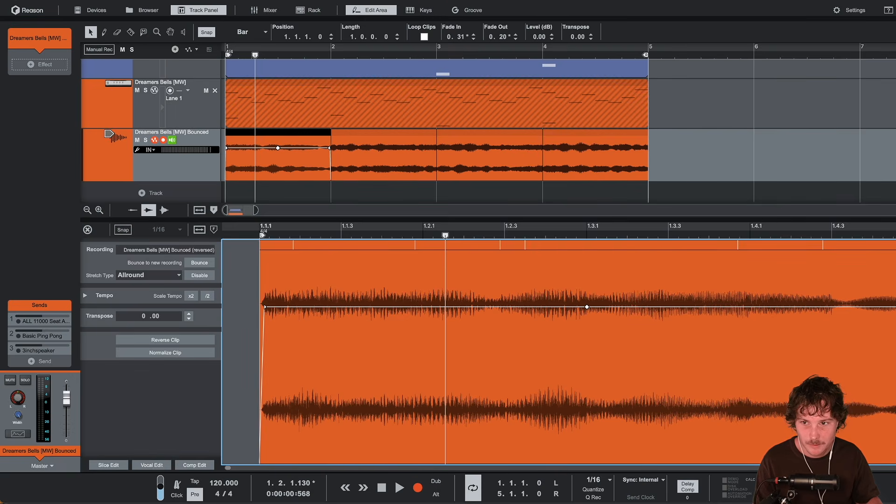
Play back the loop to listen to the reversed audio clips.
left_click(393, 135)
key("space")
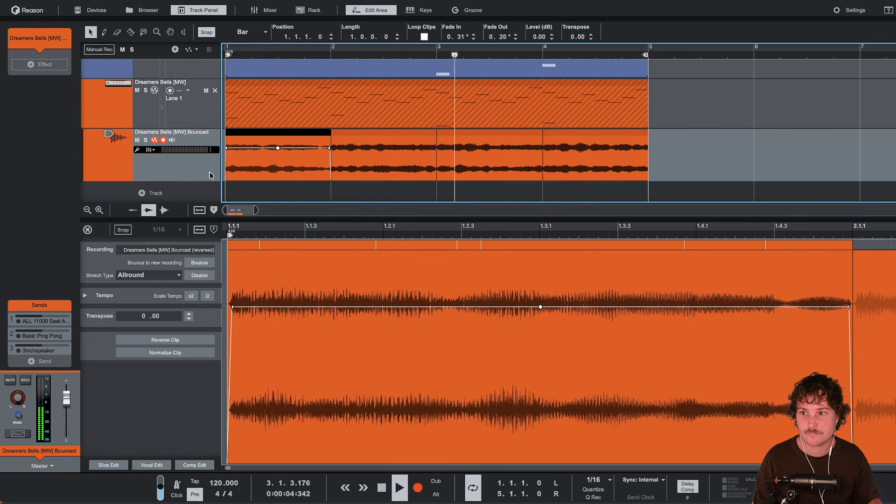
scroll(157, 169, "down", 1)
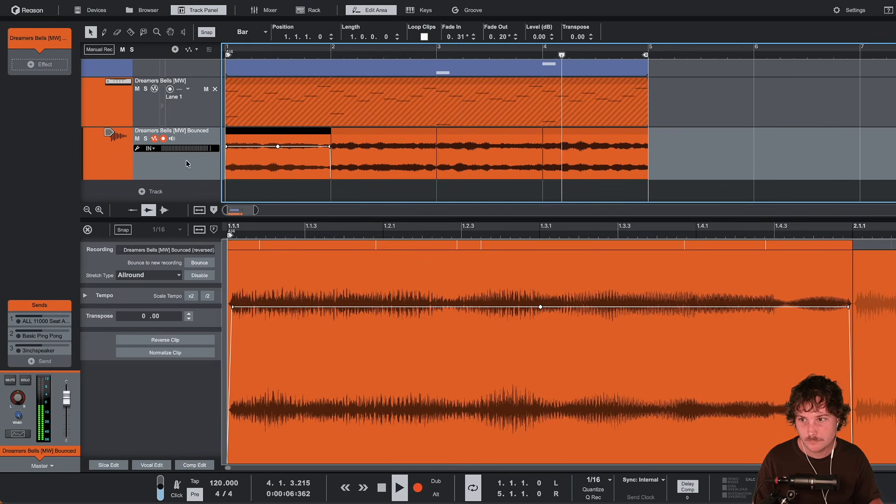
scroll(213, 162, "up", 3)
key("space")
Unmute the original Dreamers Bells [MW] note clip and select the Bipolar Dimensi(a)ns track.
right_click(295, 133)
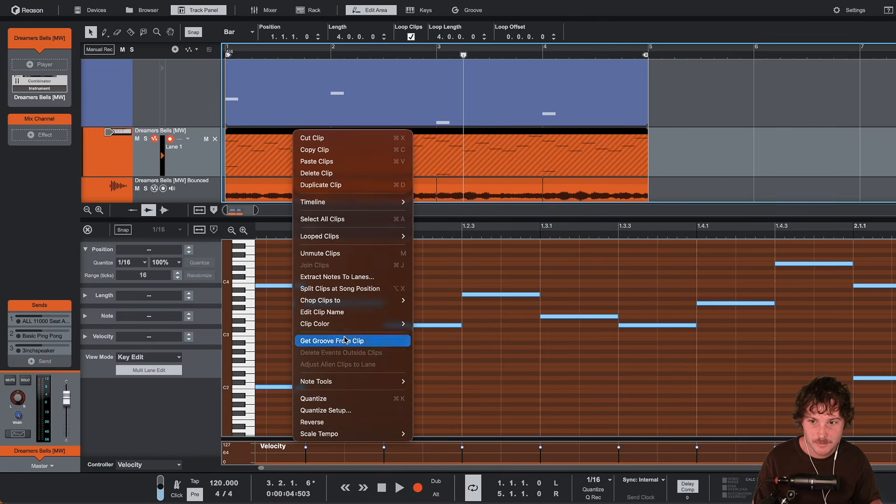
left_click(327, 253)
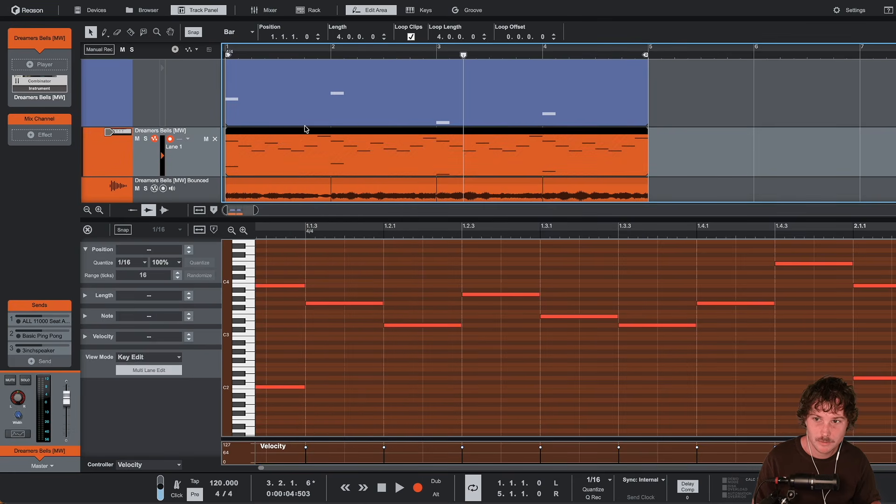
left_click(111, 161)
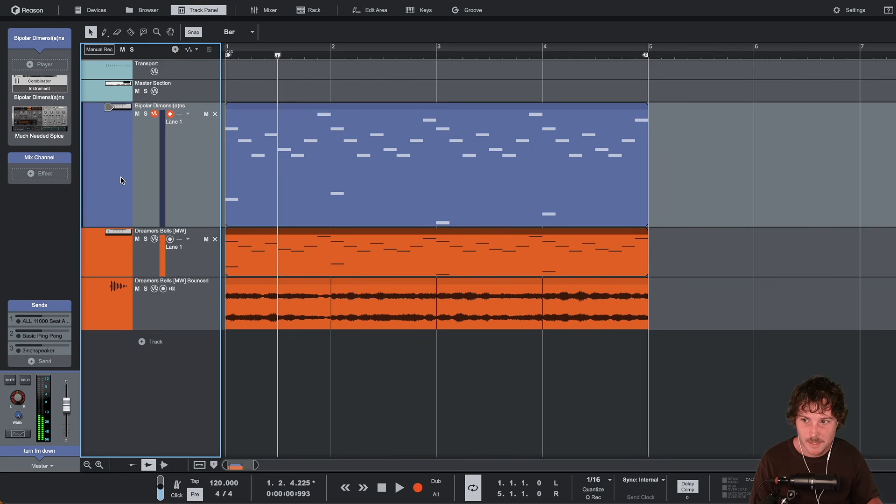
Group the Bipolar Dimensi(a)ns, Dreamers Bells [MW] and bounced tracks by moving them into a new track folder.
left_click(103, 259)
left_click(104, 301)
left_click(102, 185)
left_click(102, 239)
right_click(107, 286)
mouse_move(182, 282)
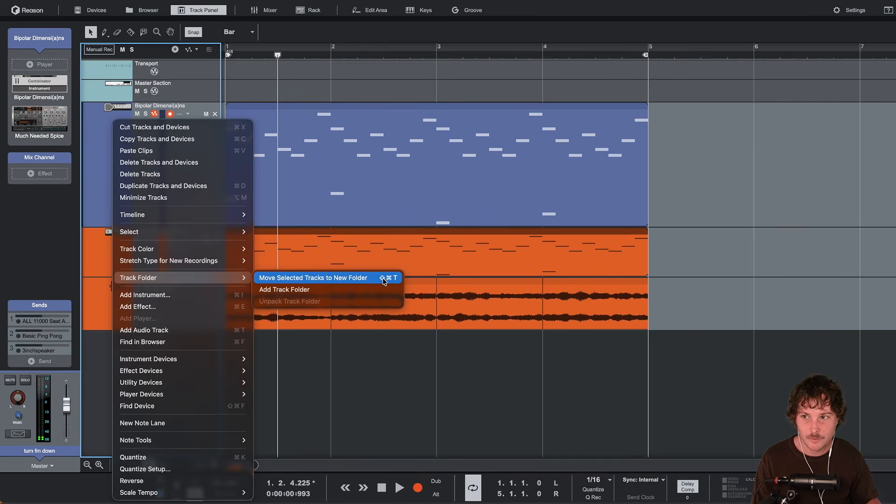
left_click(383, 279)
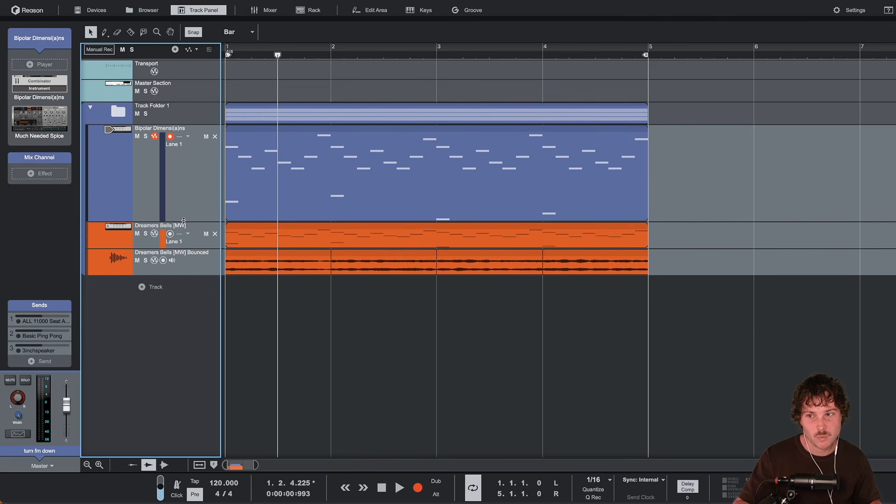
left_click(283, 112)
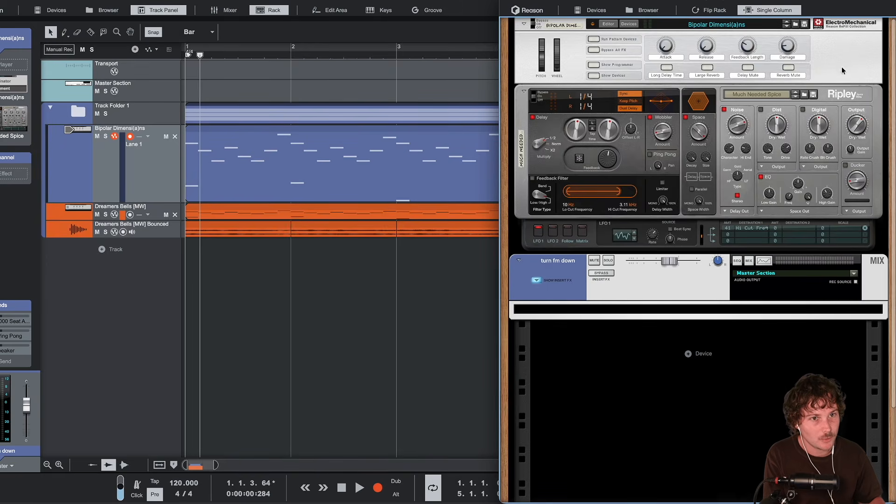
Move the Much Needed Spice Ripley delay out of the Bipolar Dimensi(a)ns instrument chain into its mix channel's insert effects.
scroll(842, 105, "up", 5)
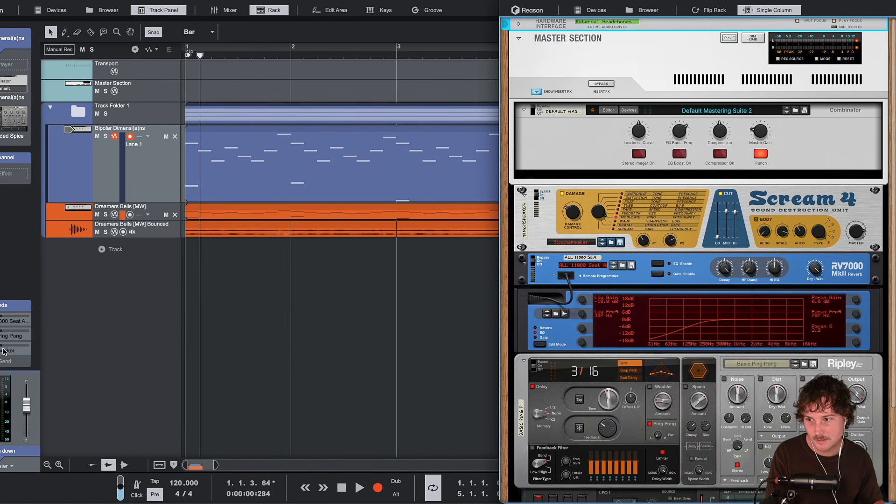
scroll(631, 61, "down", 5)
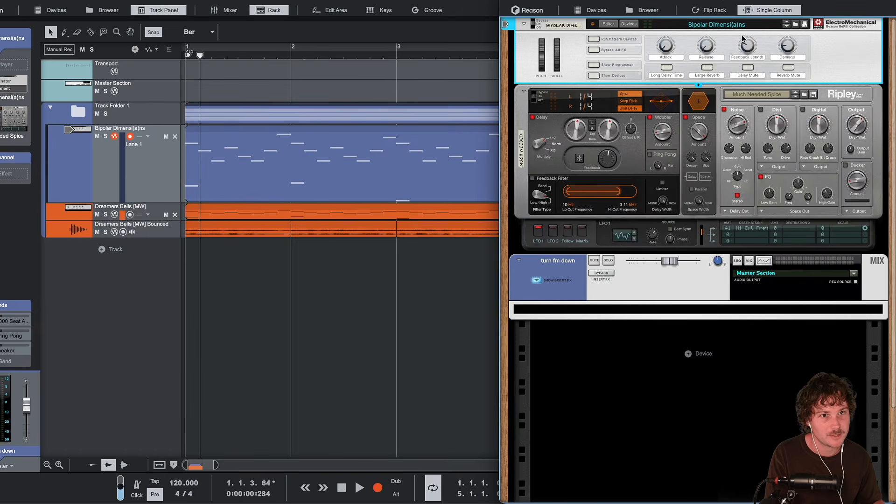
left_click(560, 106)
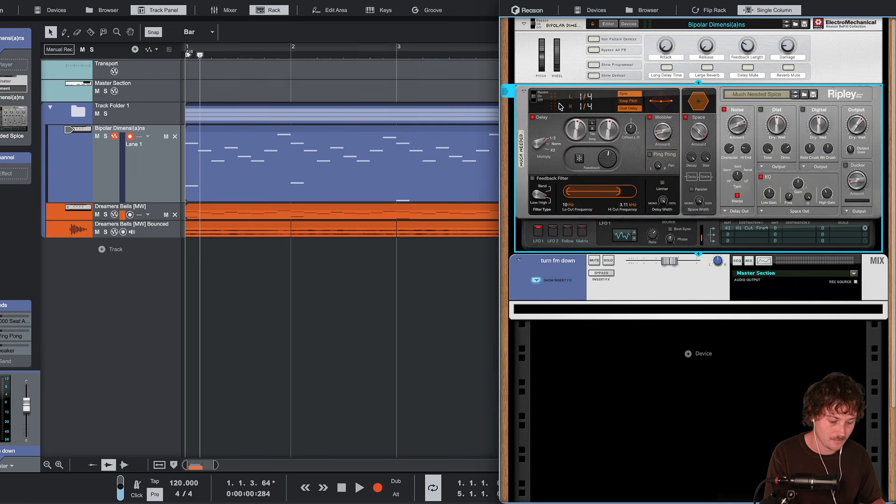
key("Right")
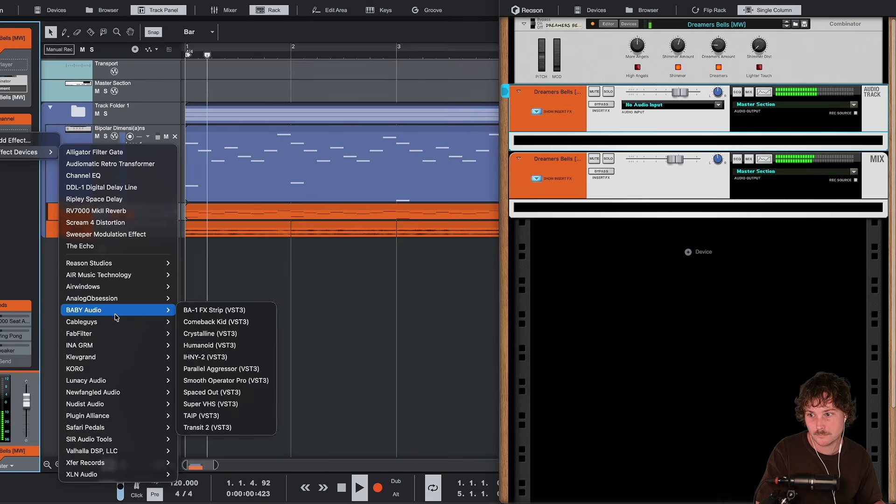
Add Cableguys ShaperBox 3 to the Dreamers Bells [MW] mix channel, using its Time shaper with a falling one-bar pitch curve.
mouse_move(116, 321)
left_click(183, 324)
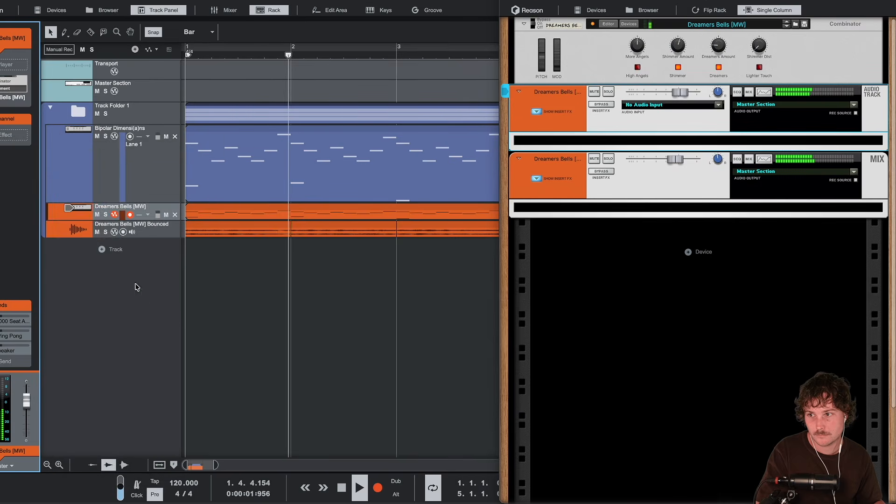
left_click(22, 154)
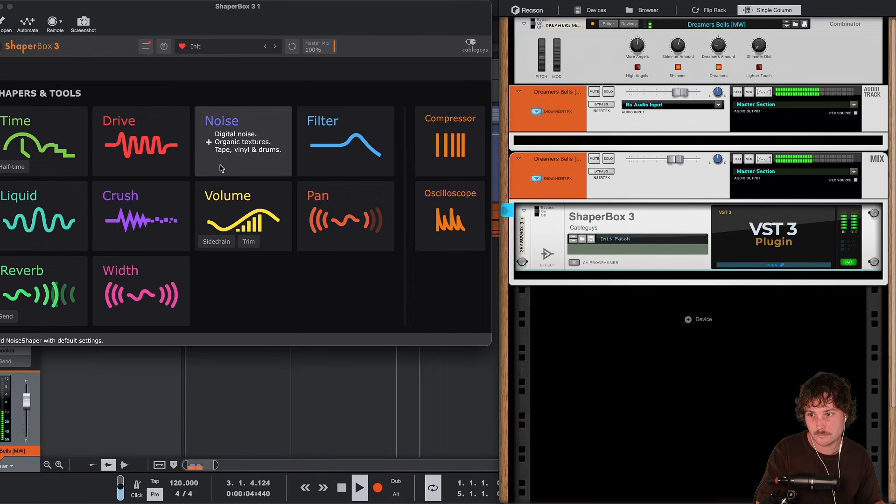
left_click(22, 166)
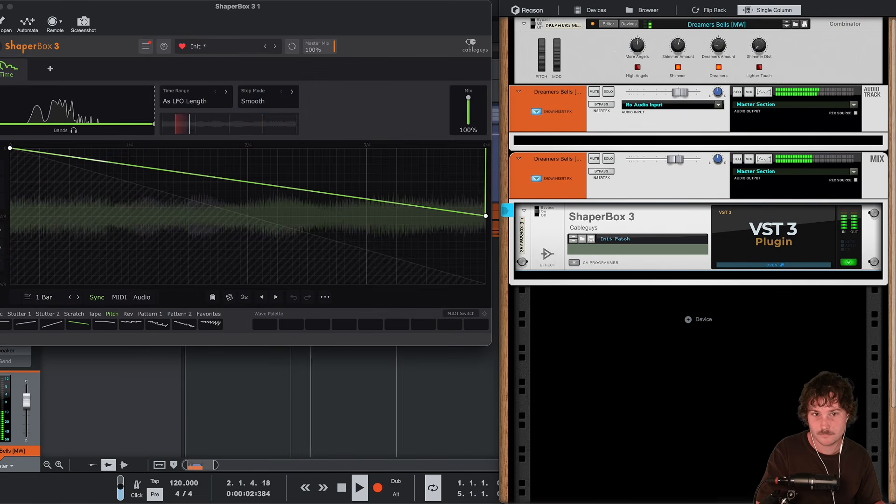
left_click(1, 6)
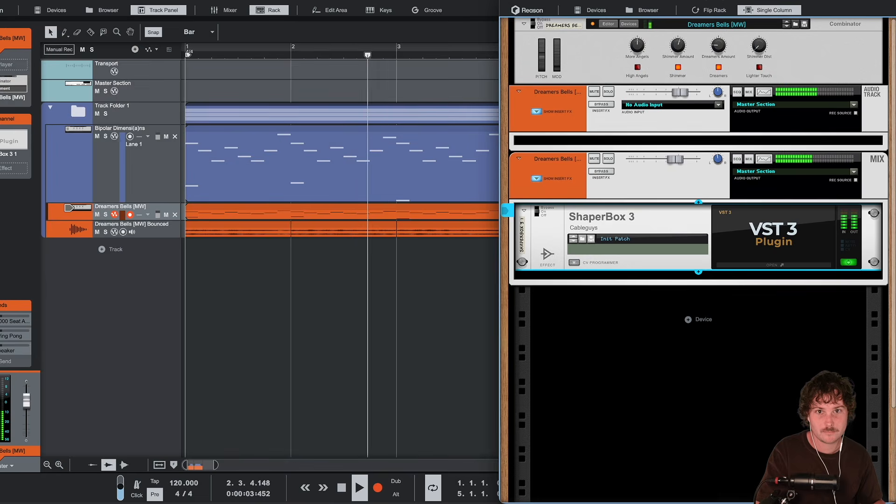
left_click(508, 3)
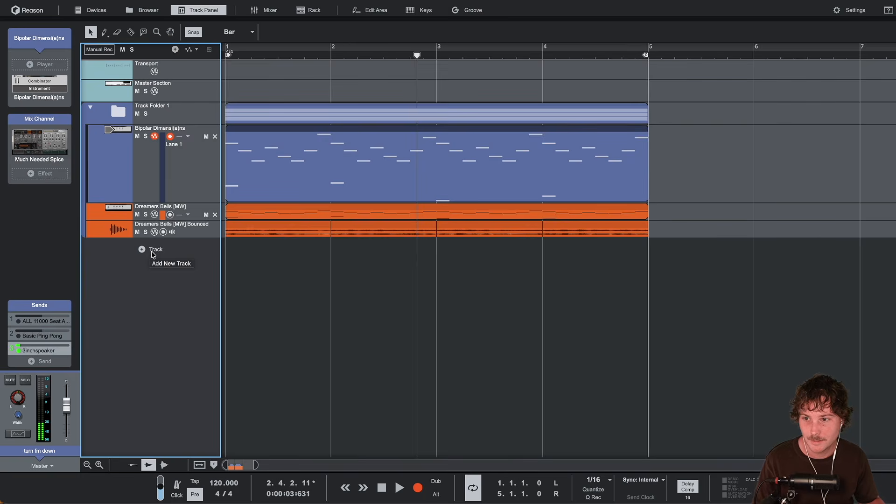
Add a Grain Sample Manipulator instrument track and try its default patch with the on-screen piano keys.
left_click(142, 249)
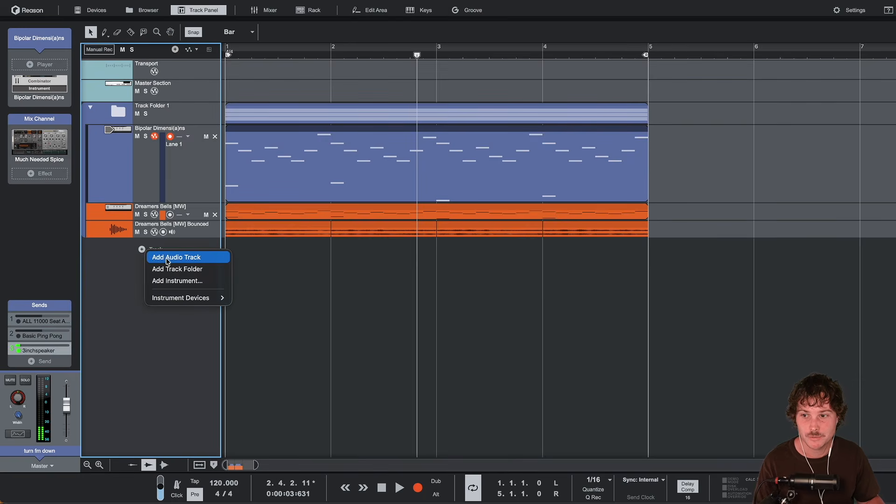
mouse_move(193, 299)
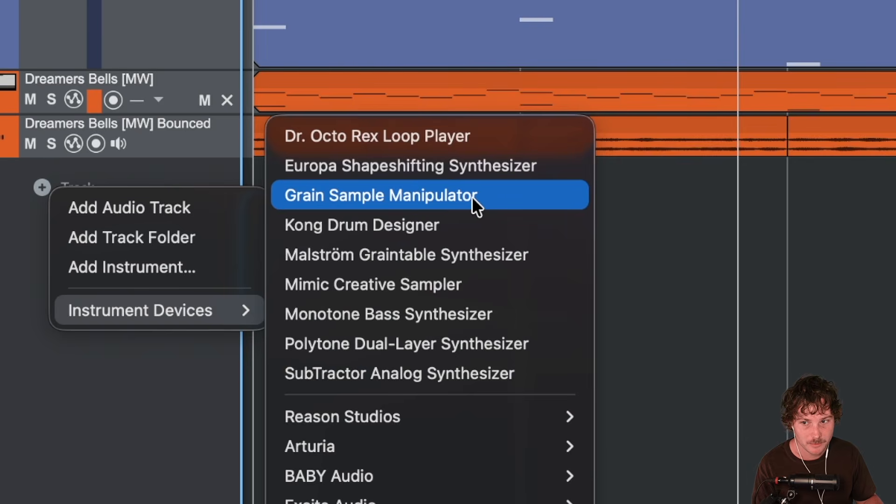
left_click(474, 196)
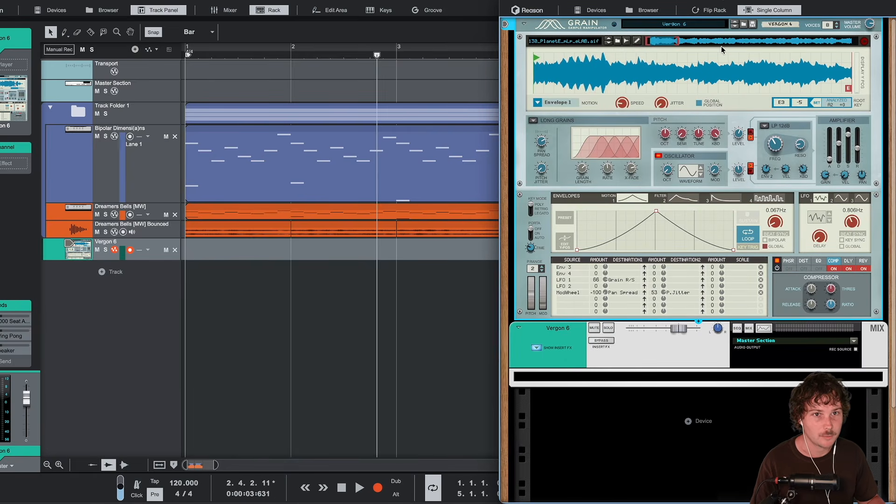
left_click(389, 14)
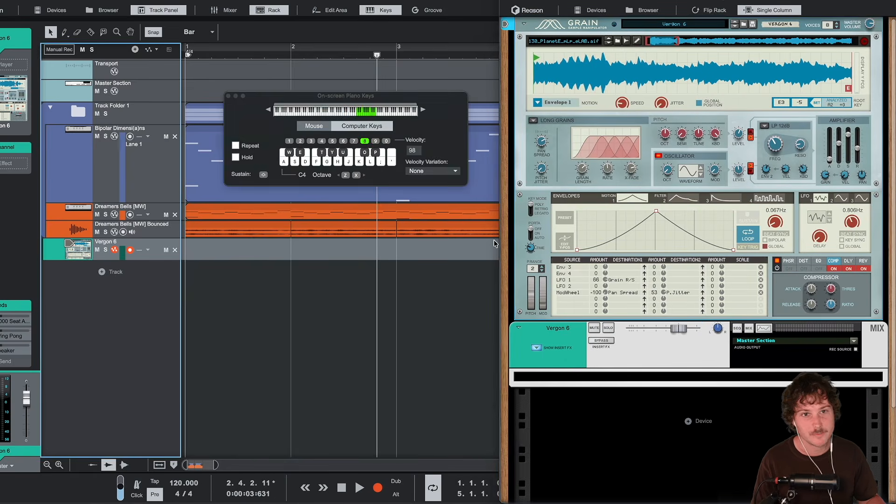
key("a")
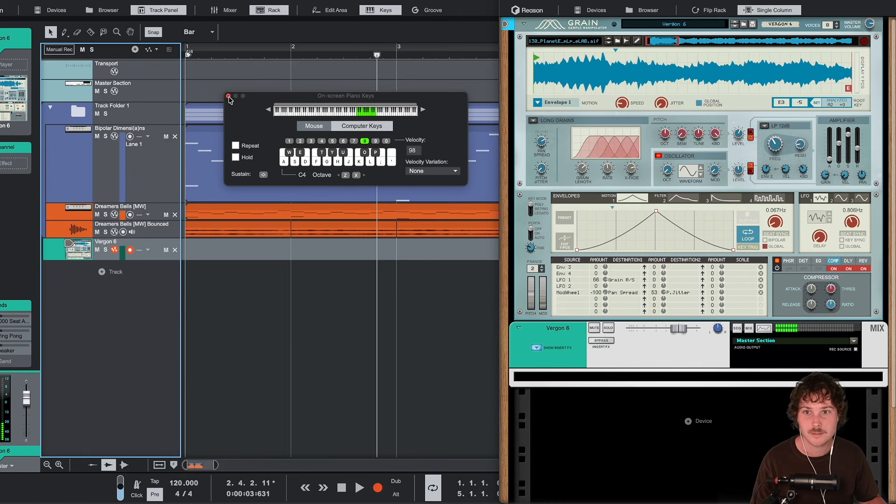
Reset the Grain device to its initial patch and load the sample 8083.wav from the stash kit's 808 folder.
right_click(633, 70)
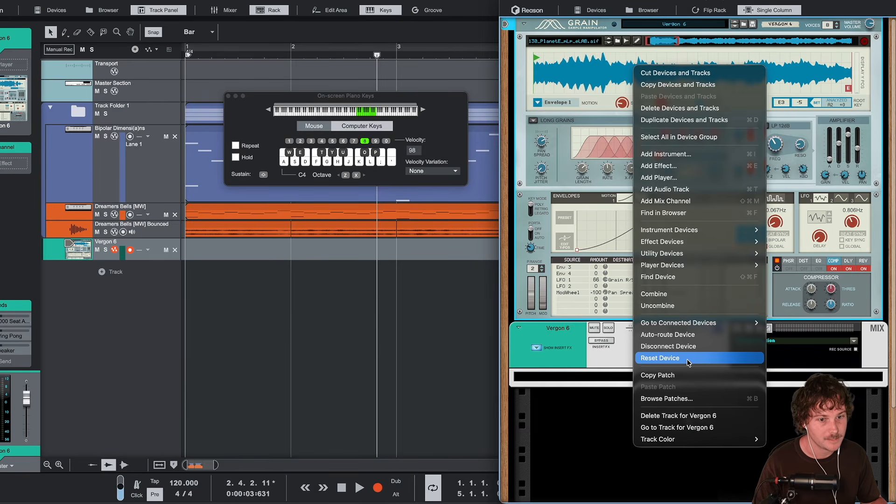
left_click(688, 362)
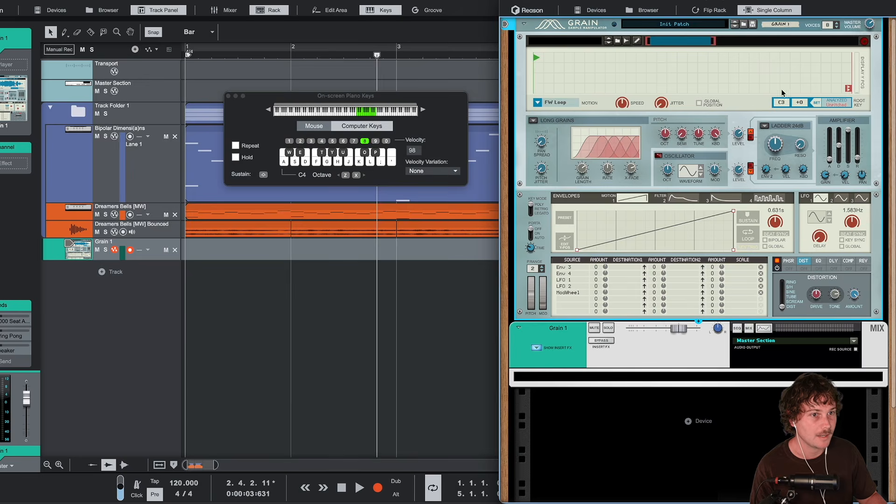
left_click(618, 41)
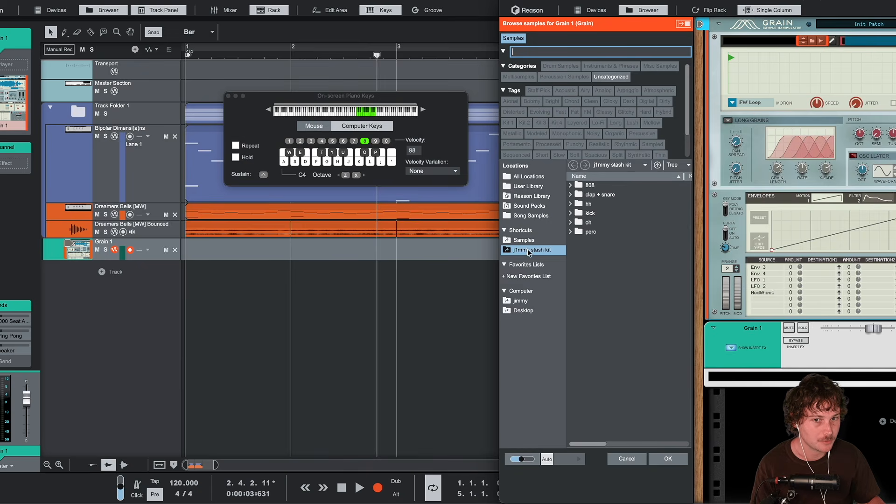
left_click(570, 185)
left_click(605, 194)
left_click(605, 203)
left_click(616, 212)
double_click(618, 215)
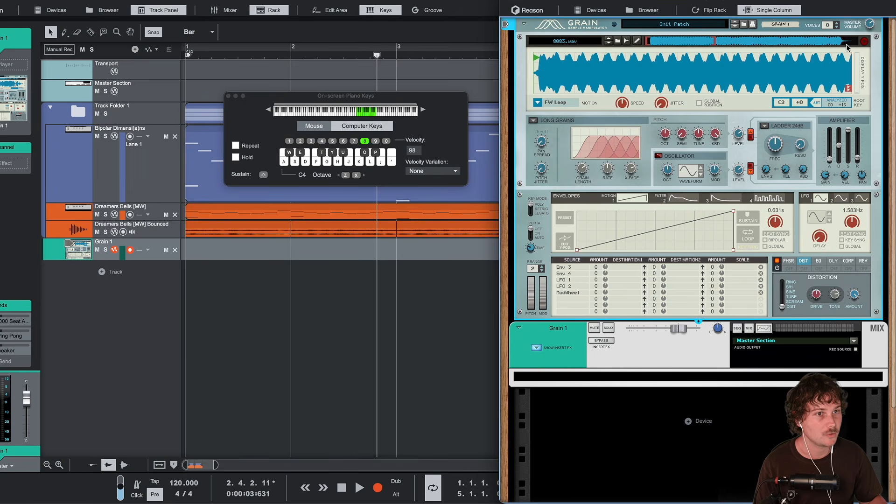
Extend the visible range to the whole 808 sample and set Grain to 1 voice with One Shot motion.
left_click_drag(715, 42, 856, 41)
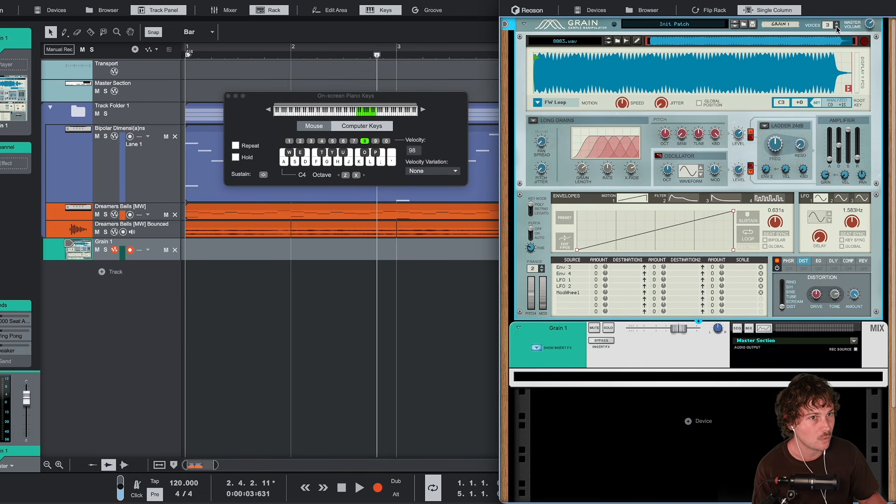
left_click(542, 105)
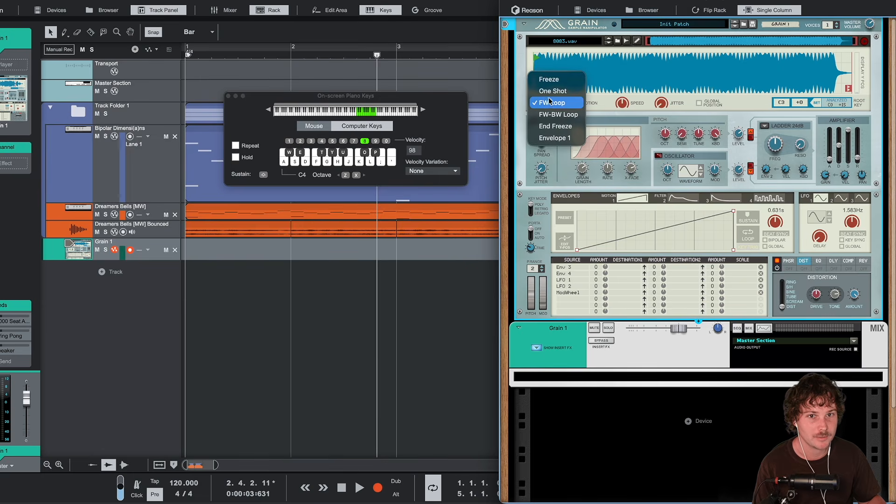
left_click(553, 91)
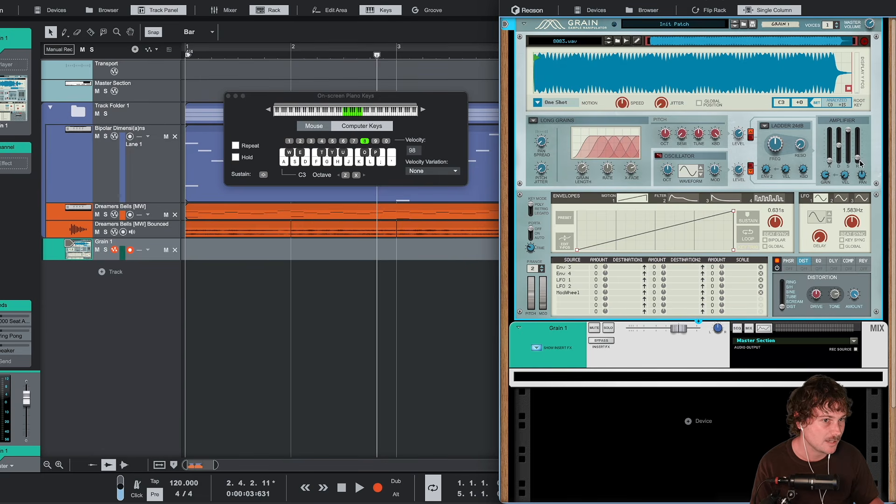
Lengthen the release of Grain's amplifier envelope and turn on its built-in distortion effect.
left_click_drag(858, 158, 859, 148)
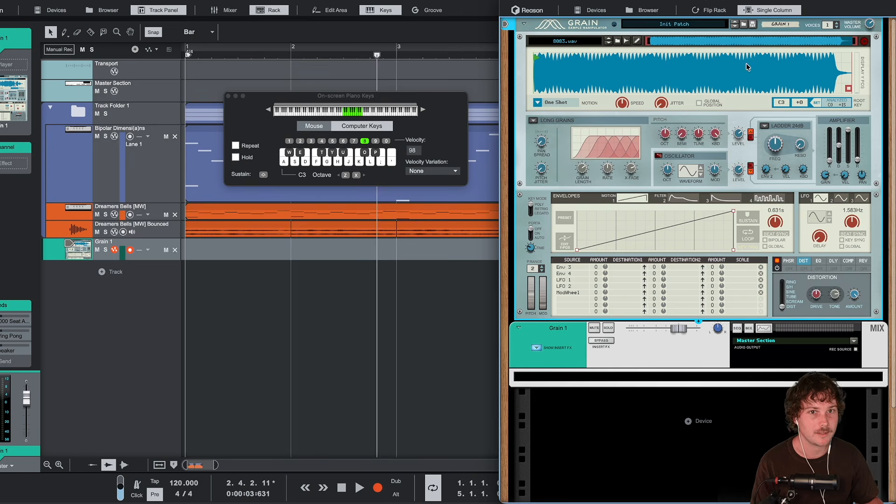
left_click(804, 269)
left_click(790, 283)
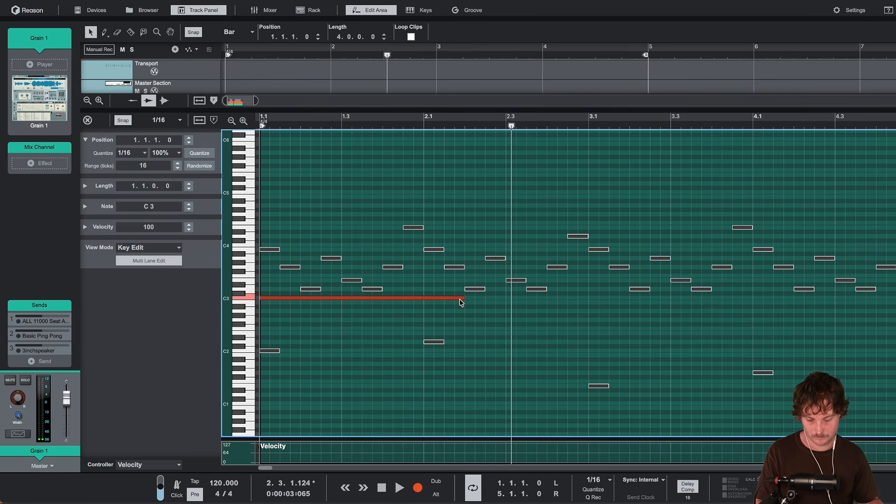
Duplicate the long C3 note along the Grain 1 clip to follow the pattern's root notes, and transpose the bass line up an octave.
key("ctrl+d")
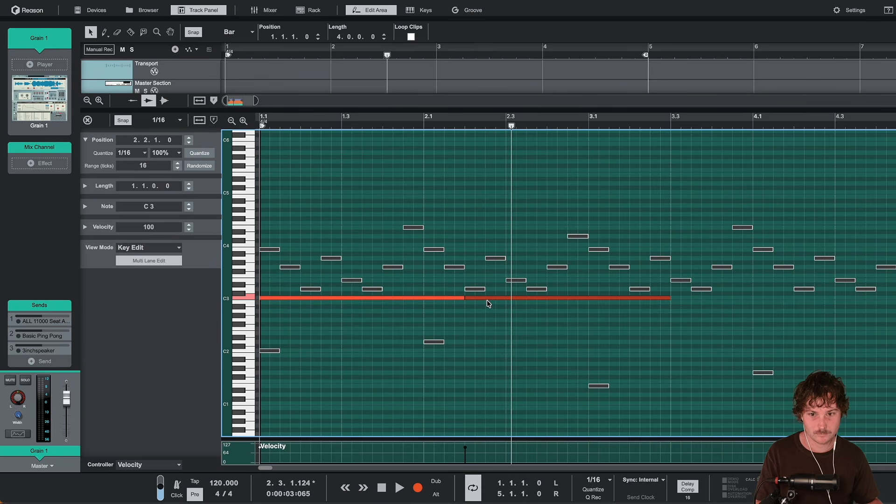
left_click_drag(491, 295, 490, 291)
key("ctrl+d")
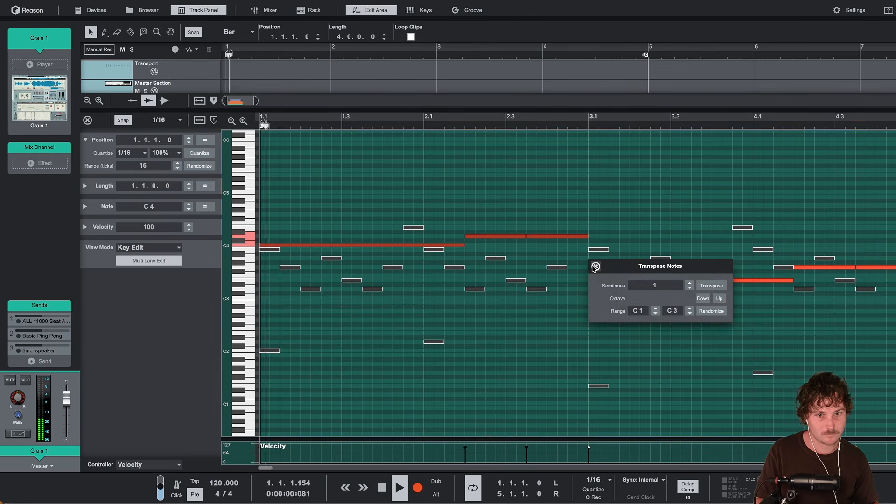
left_click_drag(613, 269, 615, 146)
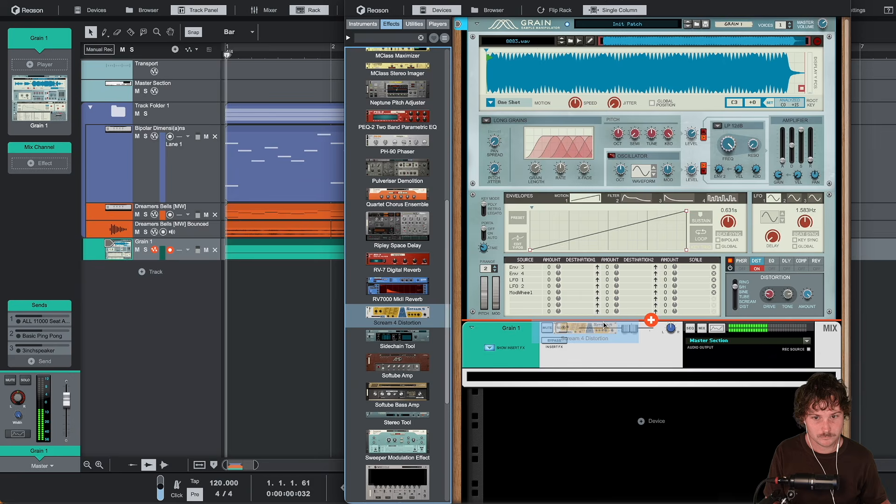
Insert a Scream 4 Distortion on the Grain 1 mix channel and open its patch browser.
mouse_move(398, 313)
left_mouse_down()
mouse_move(651, 369)
mouse_move(597, 381)
left_mouse_up()
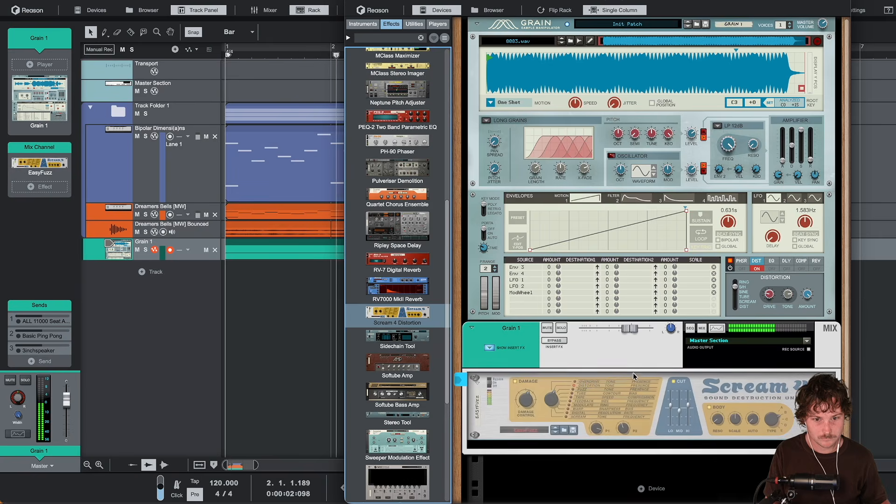
scroll(633, 373, "down", 2)
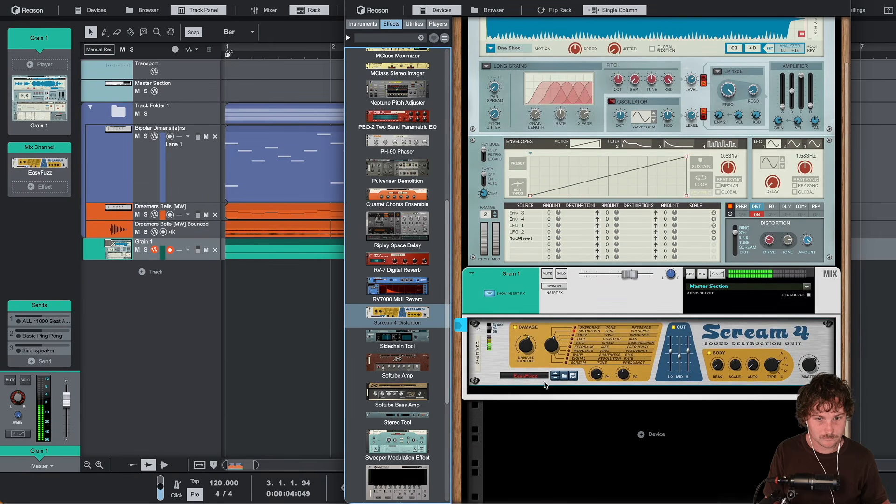
left_click(562, 377)
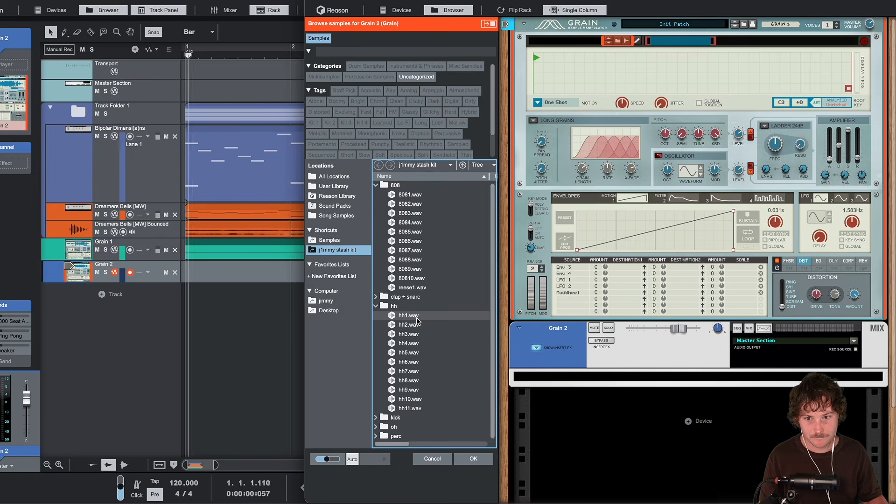
Audition the hi-hat samples hh1.wav to hh6.wav from the stash kit for the Grain 2 device.
left_click(409, 315)
left_click(409, 324)
left_click(420, 334)
left_click(420, 343)
left_click(421, 353)
left_click(422, 362)
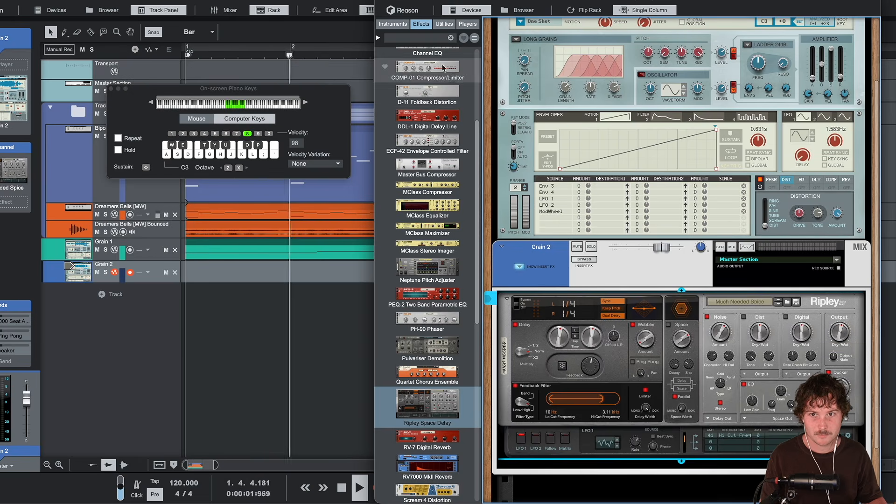
Close the on-screen piano keys and rack, and create a note clip on the Grain 2 track for editing.
left_click(110, 89)
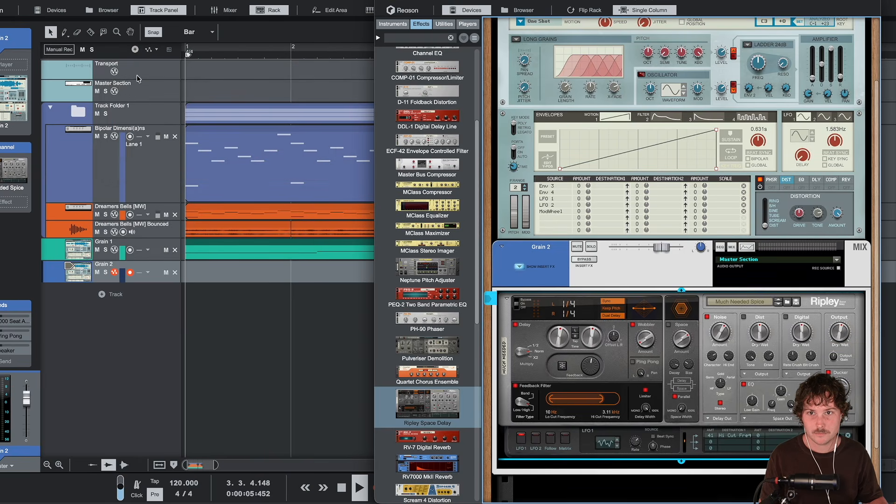
left_click(386, 1)
double_click(261, 275)
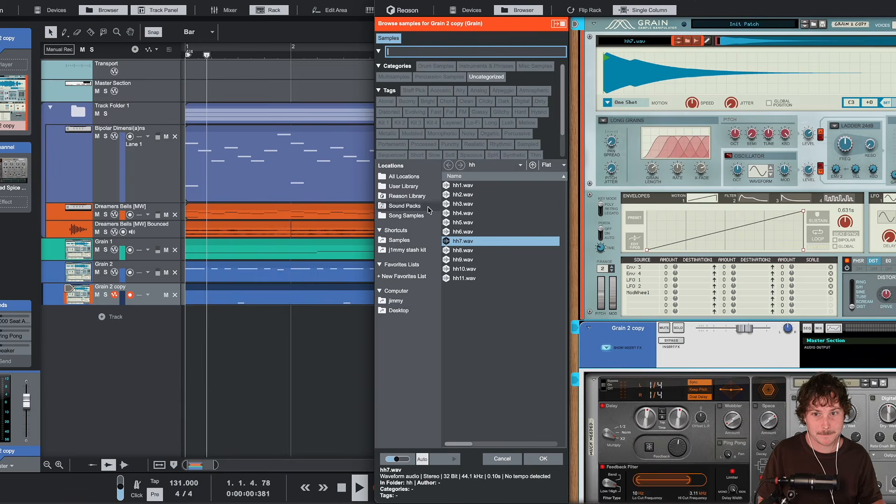
Load snare3.wav from the clap + snare folder of the stash kit into the Grain 2 copy device.
left_click(407, 250)
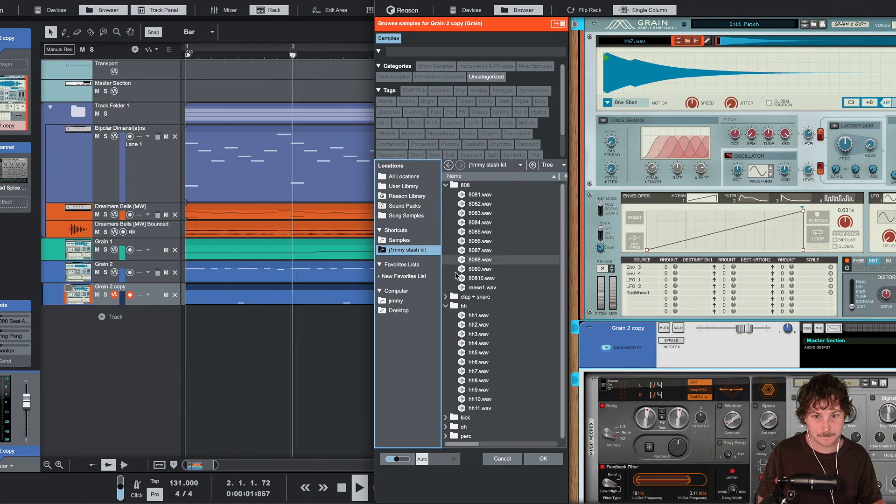
left_click(446, 297)
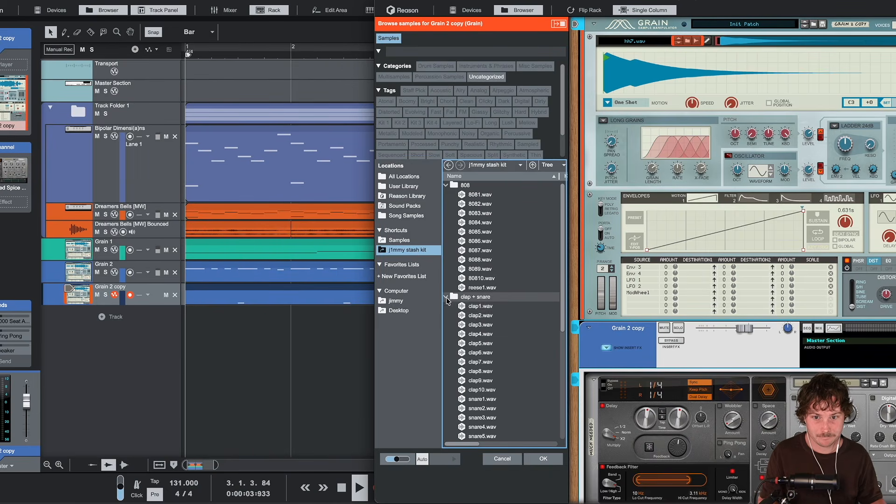
scroll(498, 324, "down", 3)
left_click(499, 351)
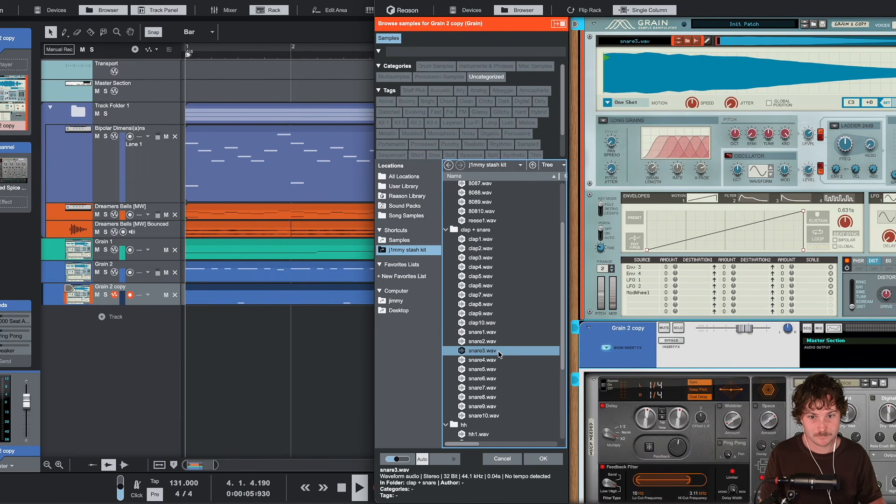
Try the kick samples kick2.wav and kick3.wav from the stash kit on pad 1 of Kong Kit.
left_click(664, 80)
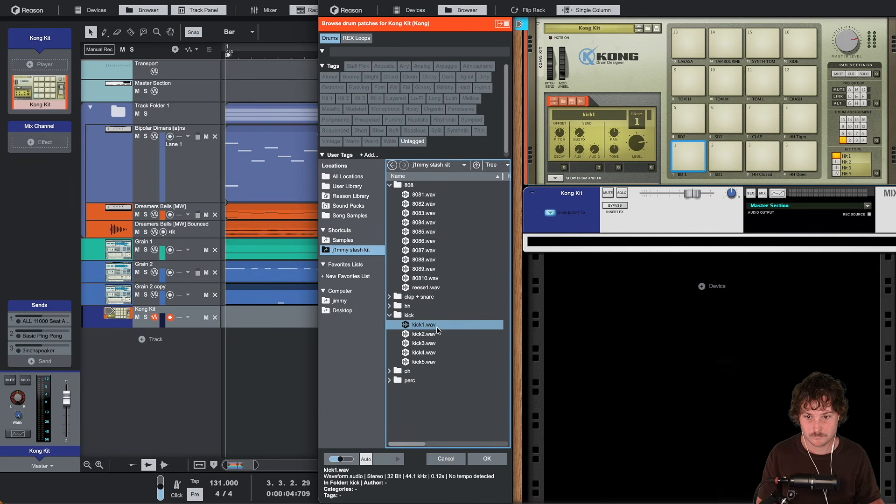
left_click(434, 334)
left_click(444, 345)
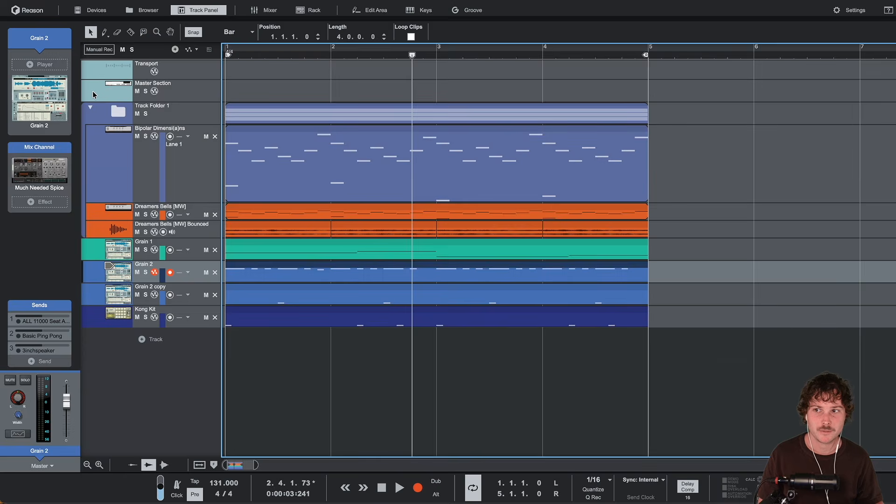
Show the Master Section in the rack and delete its Default Mastering Suite insert.
left_click(95, 93)
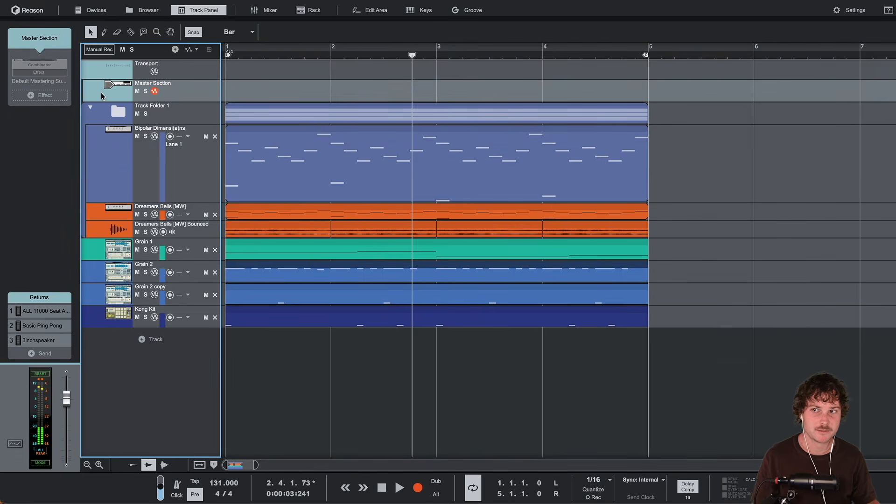
double_click(101, 92)
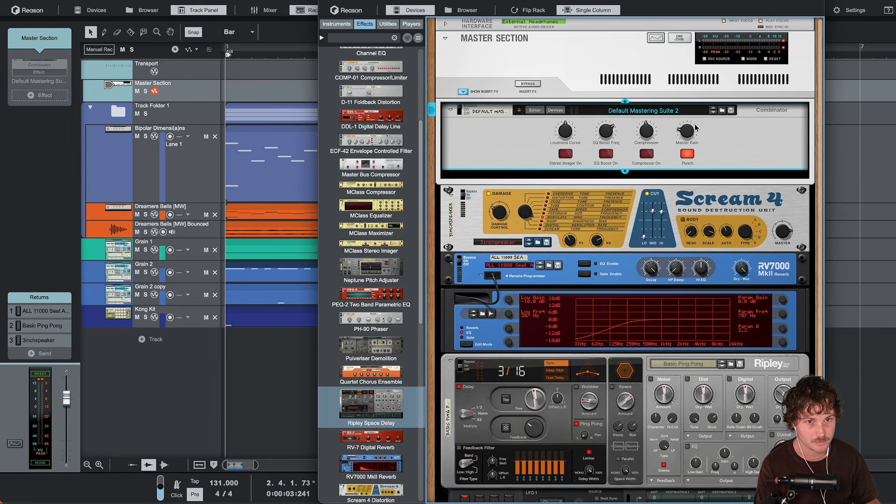
key("Delete")
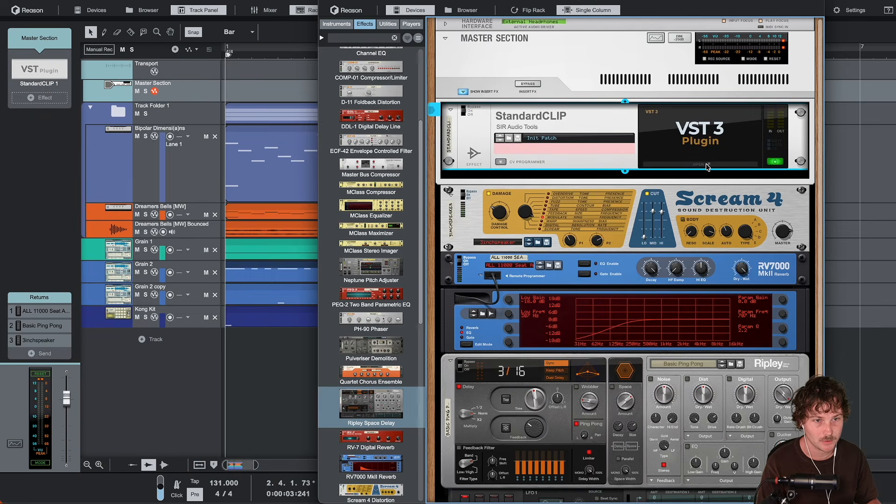
Open the StandardCLIP plugin on the master, set oversampling to x8, and lower the input Clip slider slightly.
left_click(708, 166)
left_click(207, 205)
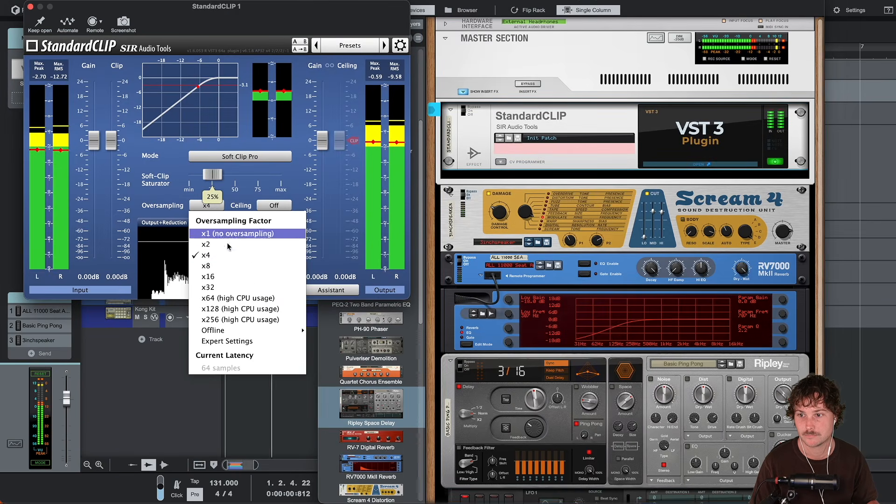
left_click(233, 266)
mouse_move(111, 140)
left_mouse_down()
mouse_move(112, 154)
mouse_move(109, 145)
left_mouse_up()
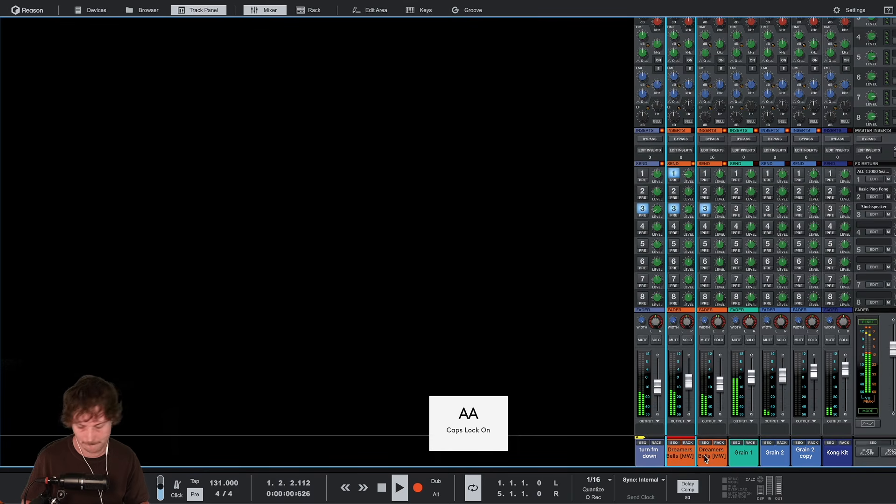
Select the keys channel and both Dreamers Bells channels in the mixer and lower their faders together.
key("Caps_Lock")
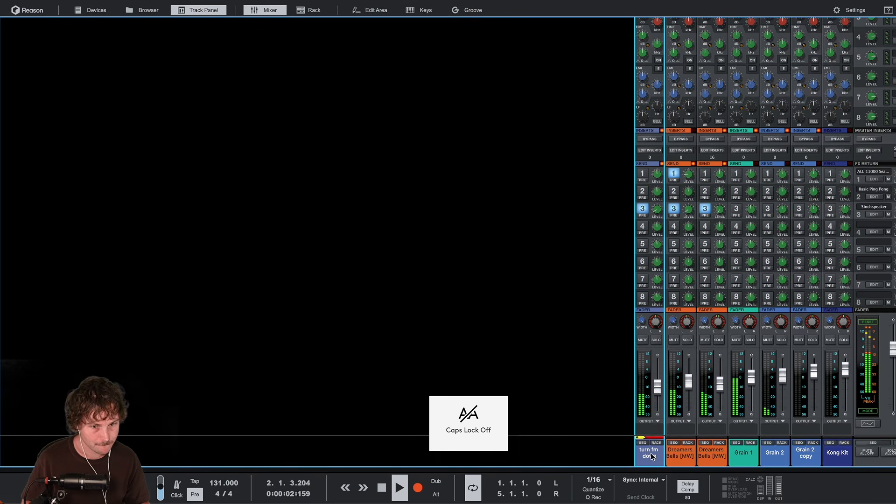
left_click(708, 462)
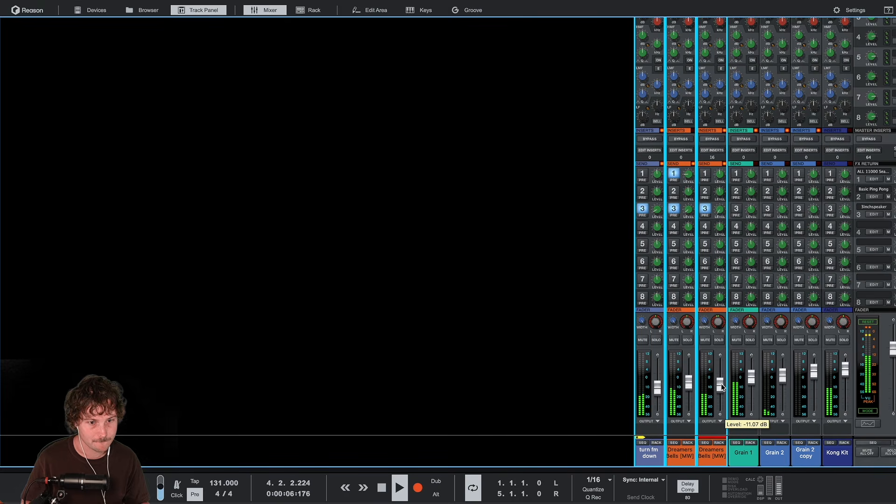
scroll(351, 330, "down", 5)
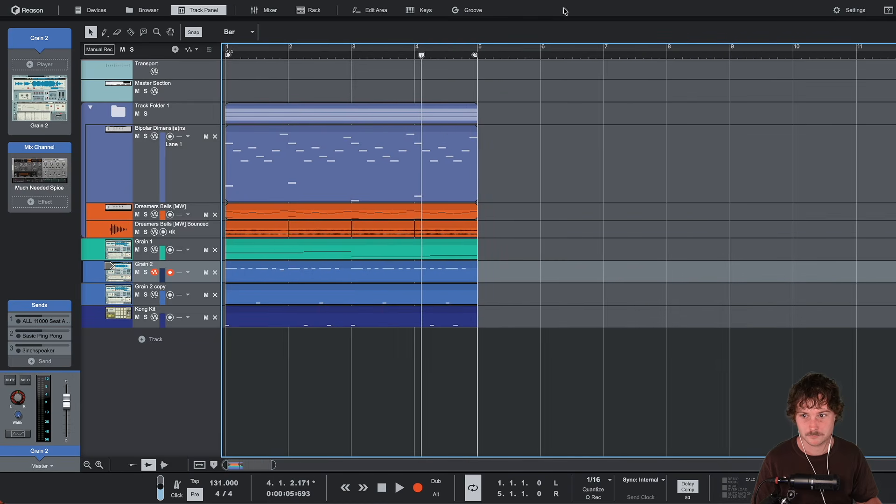
Duplicate all the clips of the four-bar loop so the arrangement extends to bar 9.
left_click_drag(448, 338, 479, 150)
key("super+d")
Add a C3 note at 5.2.3 in the Grain 2 copy 2 clip, play it back, and loop its two-bar pattern to bar 9.
double_click(402, 309)
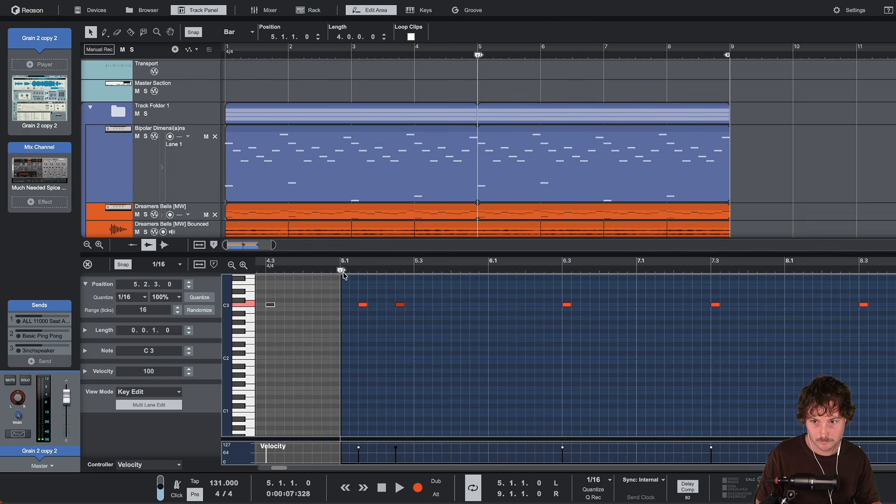
key("space")
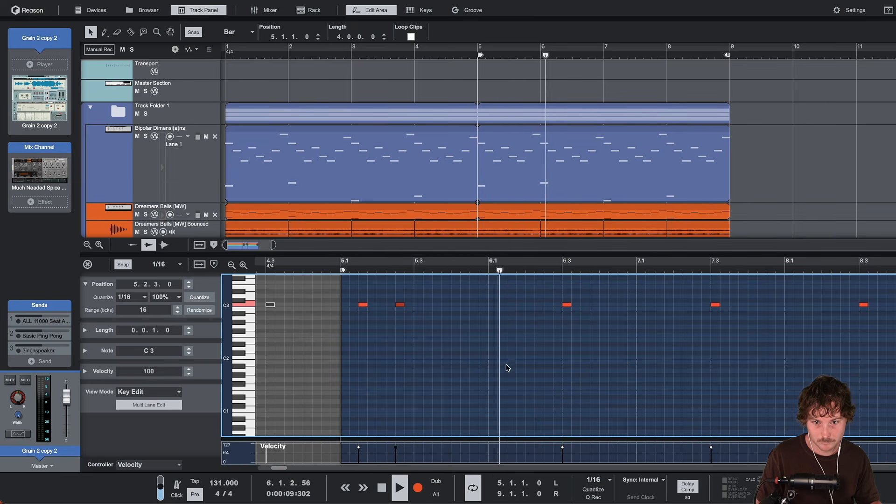
key("space")
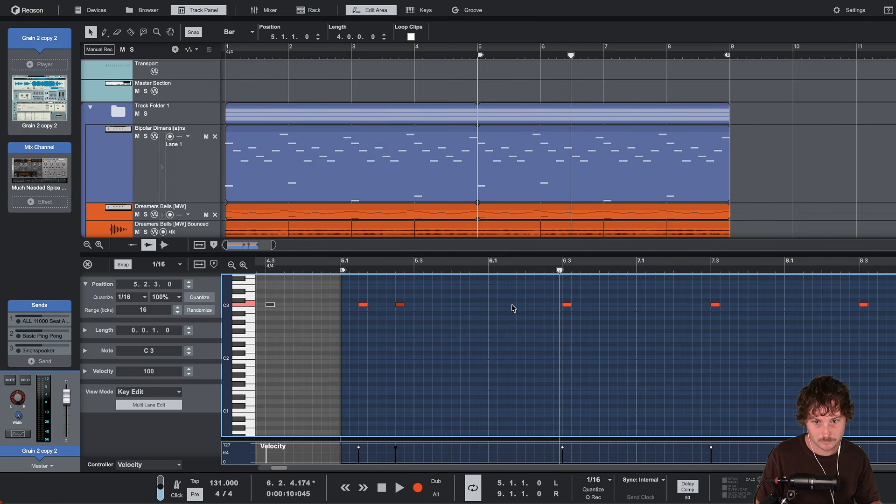
key("shift+Tab")
left_click_drag(602, 307, 698, 309)
Load clap6.wav into the Grain 2 copy 2 device, close the rack, and select that track's clip at bar 5.
key("F6")
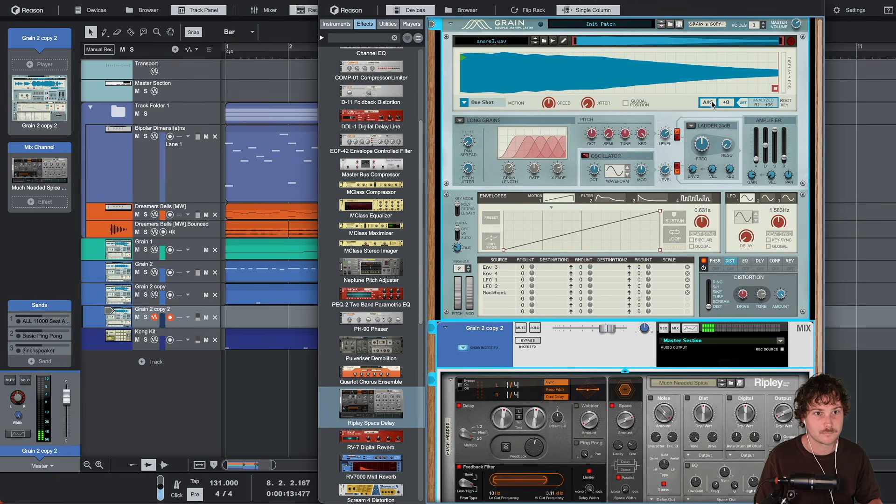
left_click(544, 41)
left_click(409, 232)
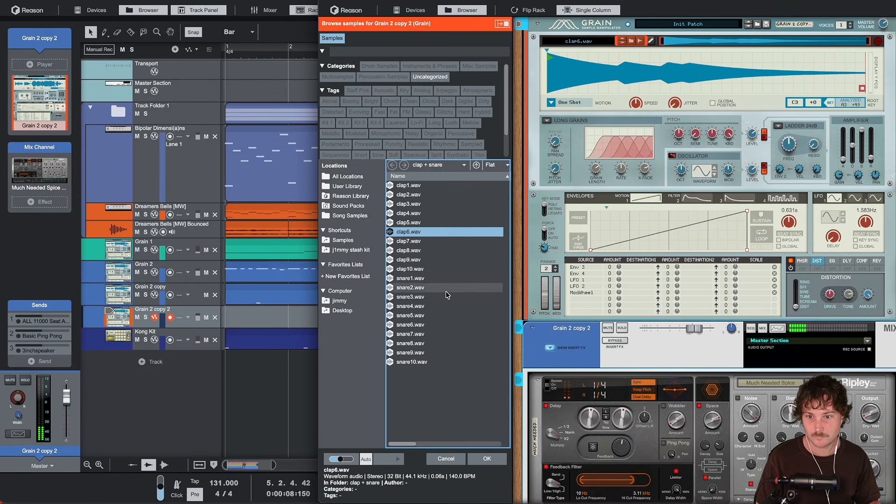
key("F6")
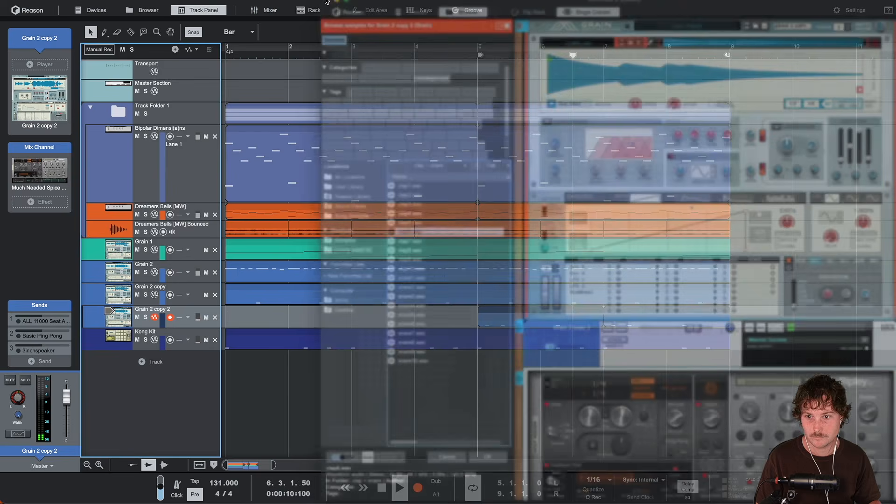
left_click(557, 314)
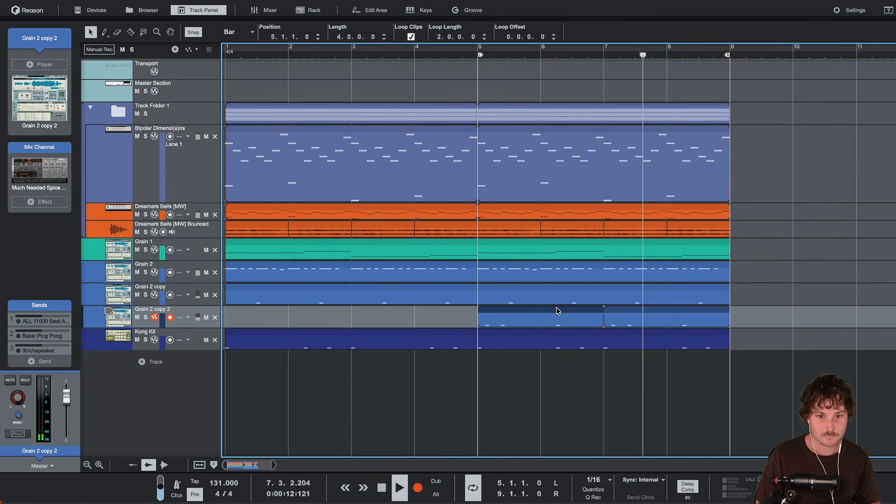